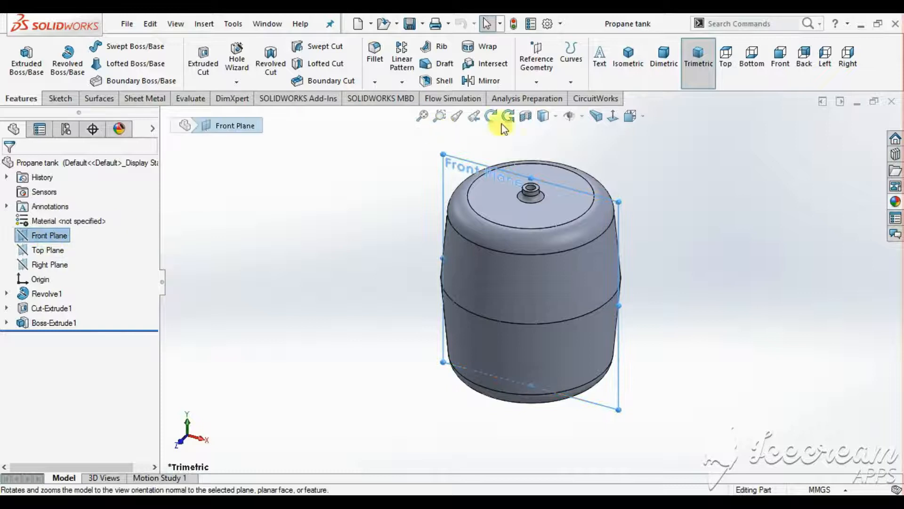
- Inspect the tank's interior with a section view through the Front Plane and turn the section off again
{"action": "left_click", "coordinate": [525, 117]}
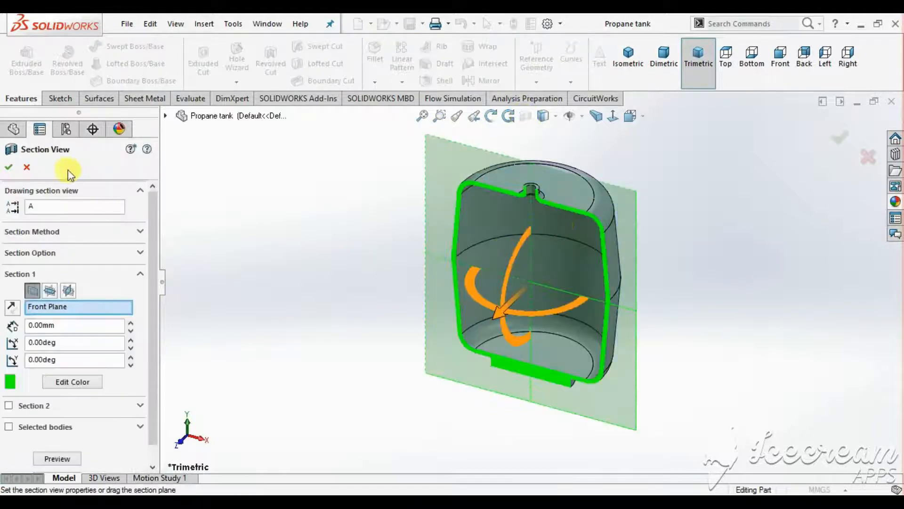
{"action": "left_click", "coordinate": [10, 167]}
{"action": "middle_click_drag", "start_coordinate": [519, 226], "coordinate": [541, 228]}
{"action": "left_click", "coordinate": [612, 116]}
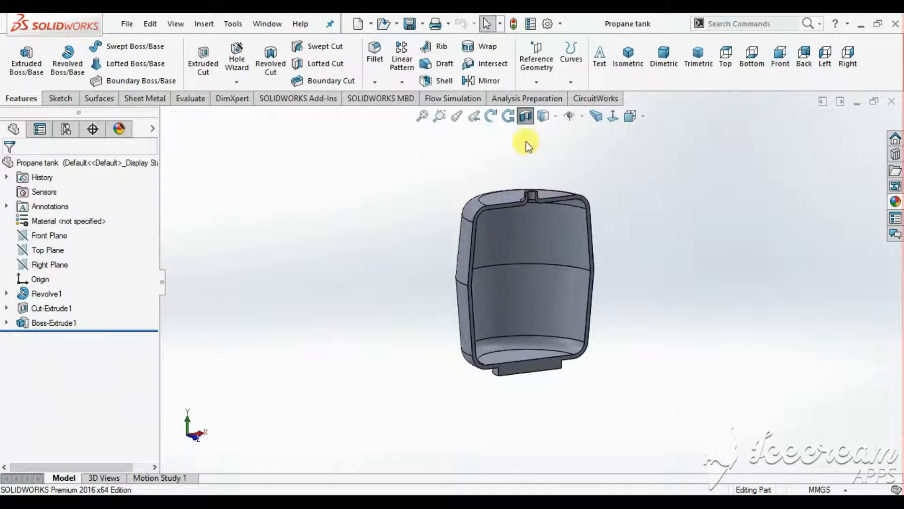
{"action": "left_click", "coordinate": [526, 122]}
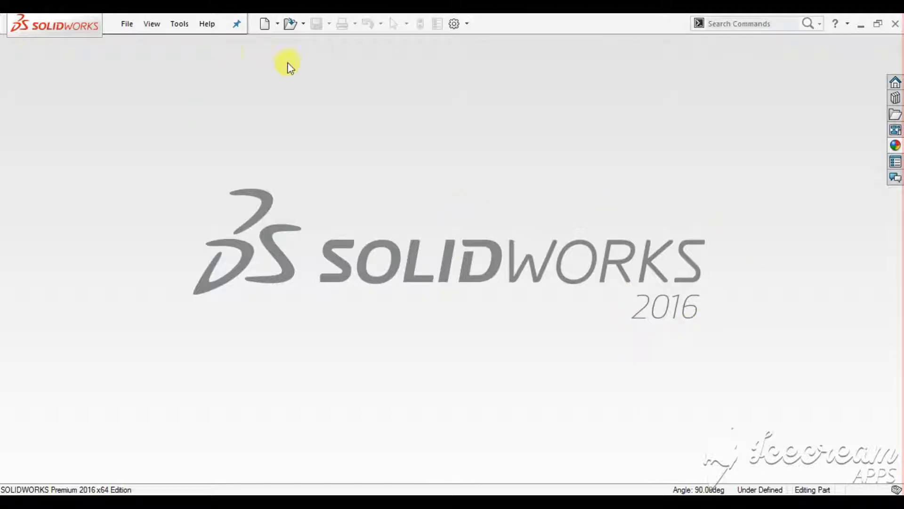
- Create a new part and start a sketch on the Front Plane, viewed normal to the plane
{"action": "left_click", "coordinate": [278, 27]}
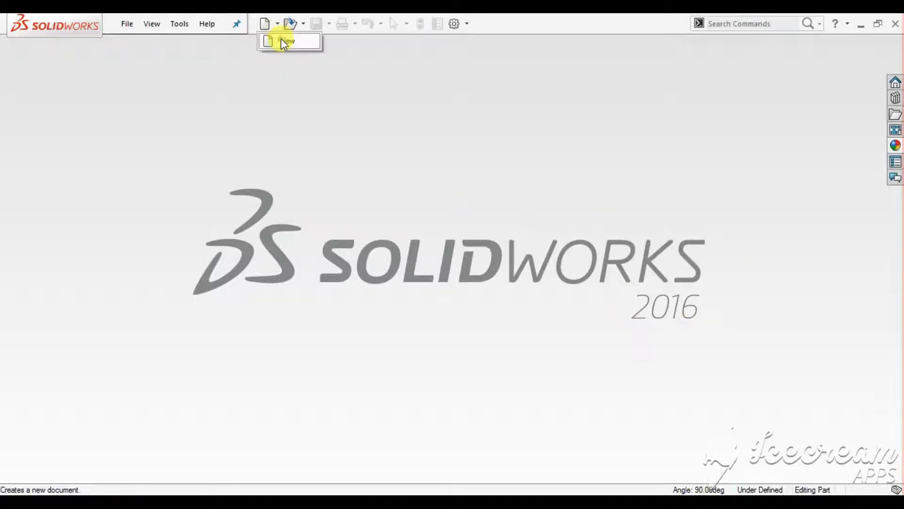
{"action": "left_click", "coordinate": [281, 37]}
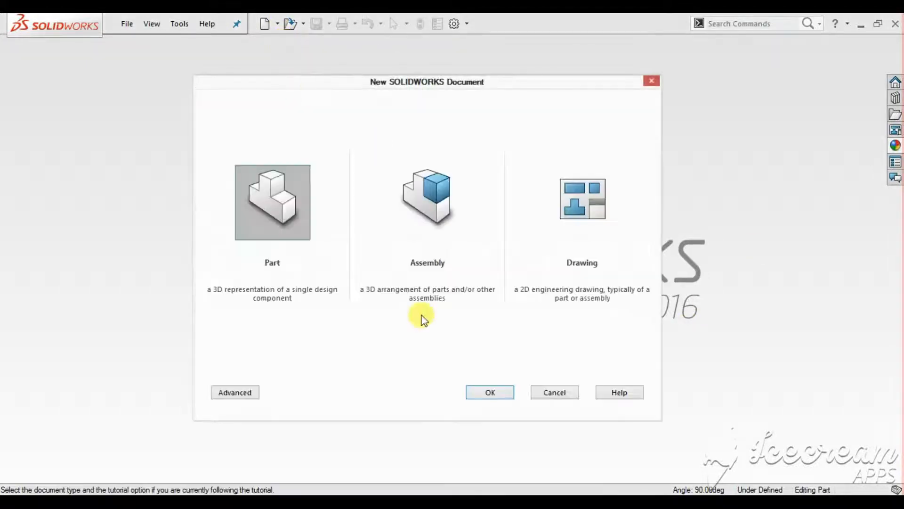
{"action": "left_click", "coordinate": [485, 388]}
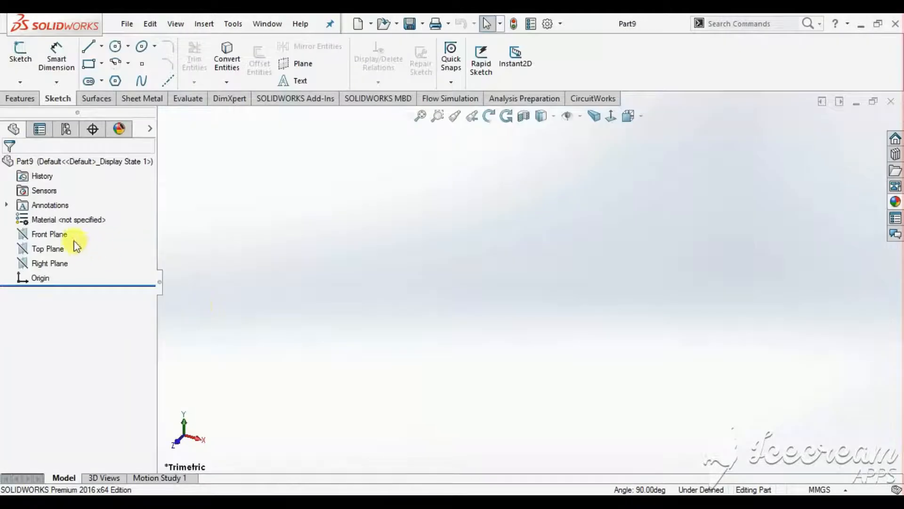
{"action": "left_click", "coordinate": [57, 235]}
{"action": "left_click", "coordinate": [120, 218]}
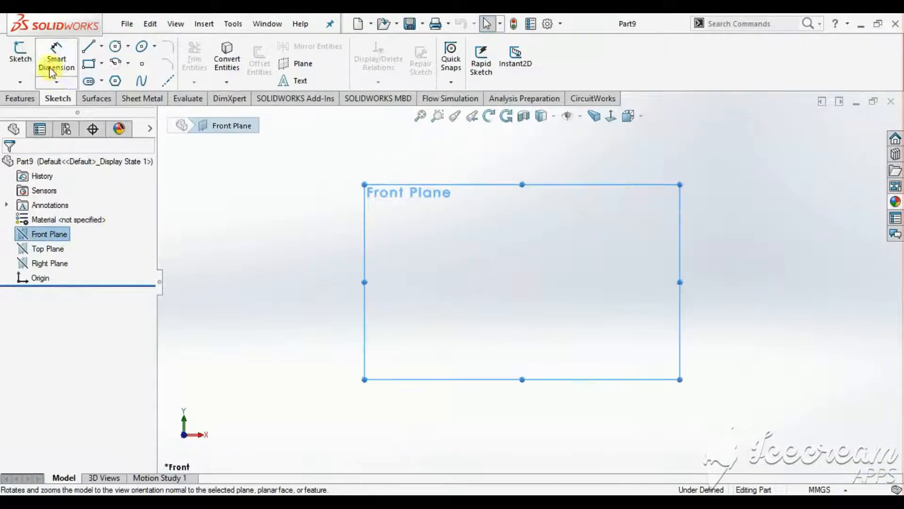
{"action": "left_click", "coordinate": [20, 59]}
- Sketch a vertical midpoint line about 146 mm long, centred on the origin
{"action": "left_click", "coordinate": [102, 47]}
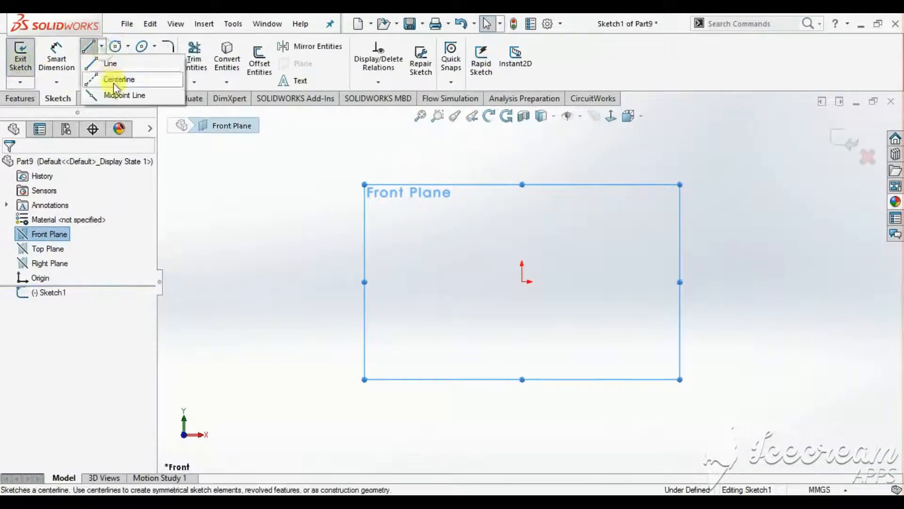
{"action": "left_click", "coordinate": [124, 92]}
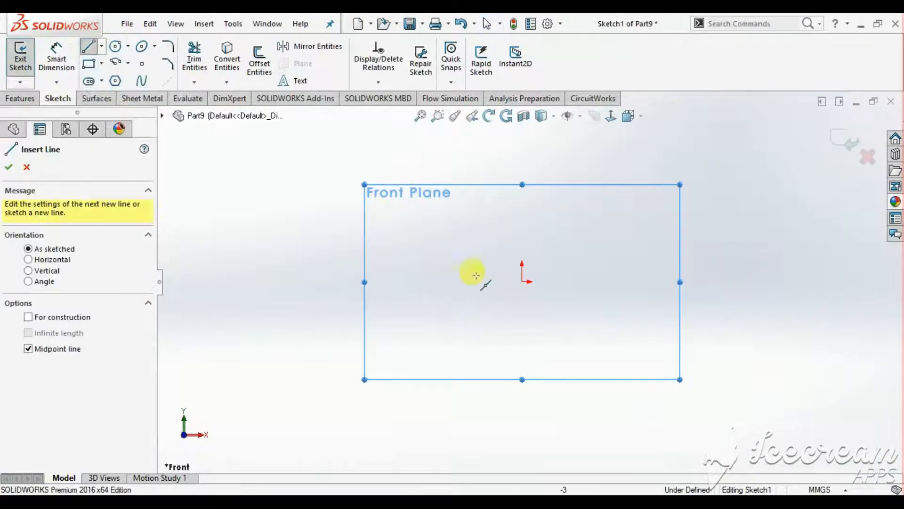
{"action": "left_click", "coordinate": [521, 281]}
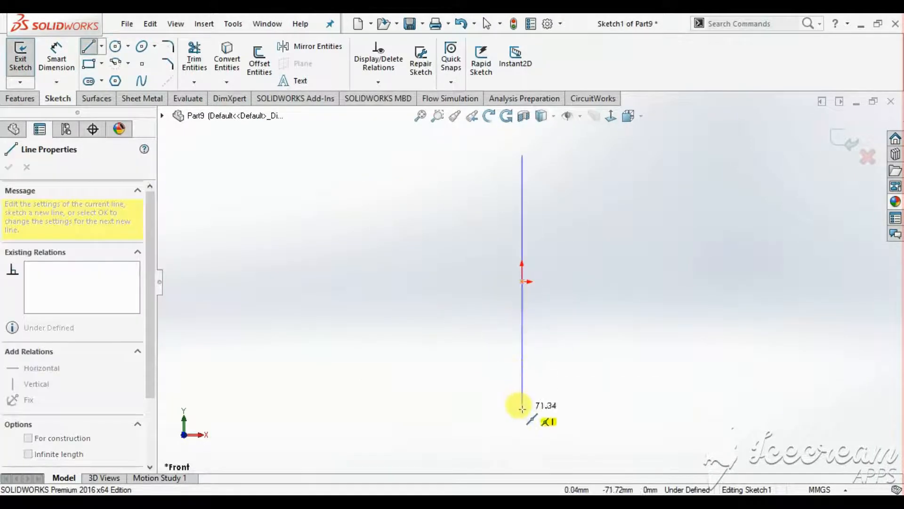
{"action": "left_click", "coordinate": [523, 412]}
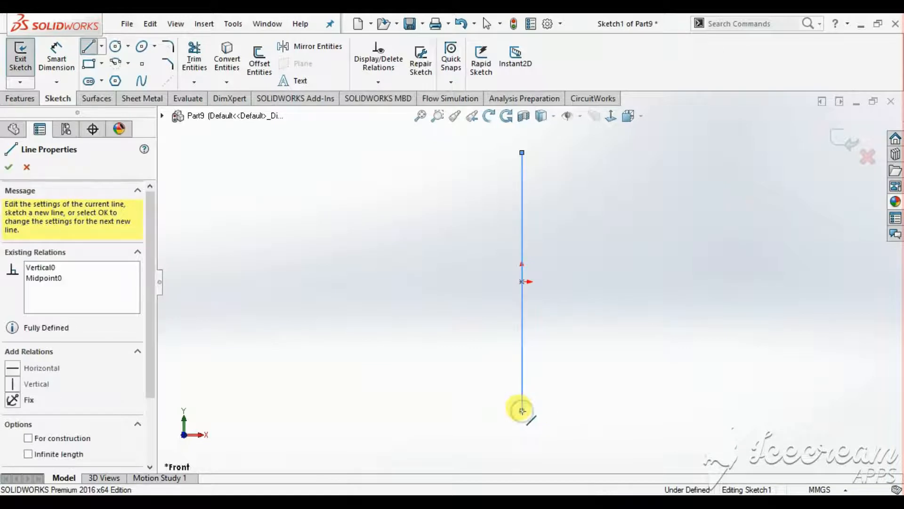
{"action": "key", "text": "Escape"}
- Sketch a horizontal midpoint line about 211 mm long, centred on the origin
{"action": "left_click", "coordinate": [103, 47]}
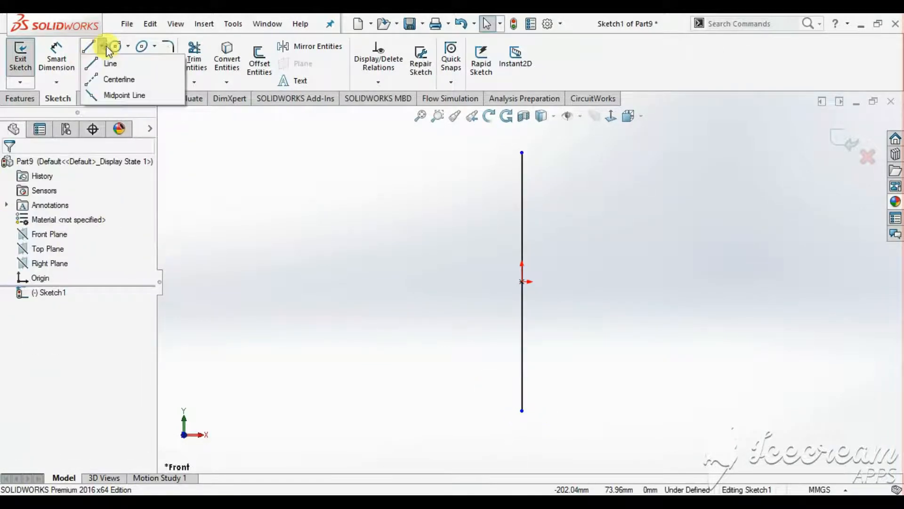
{"action": "left_click", "coordinate": [123, 92]}
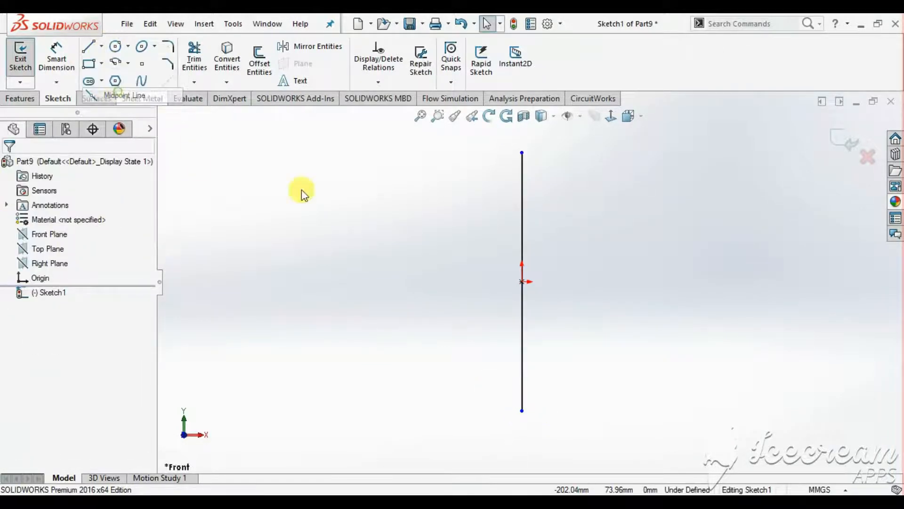
{"action": "left_click", "coordinate": [521, 281]}
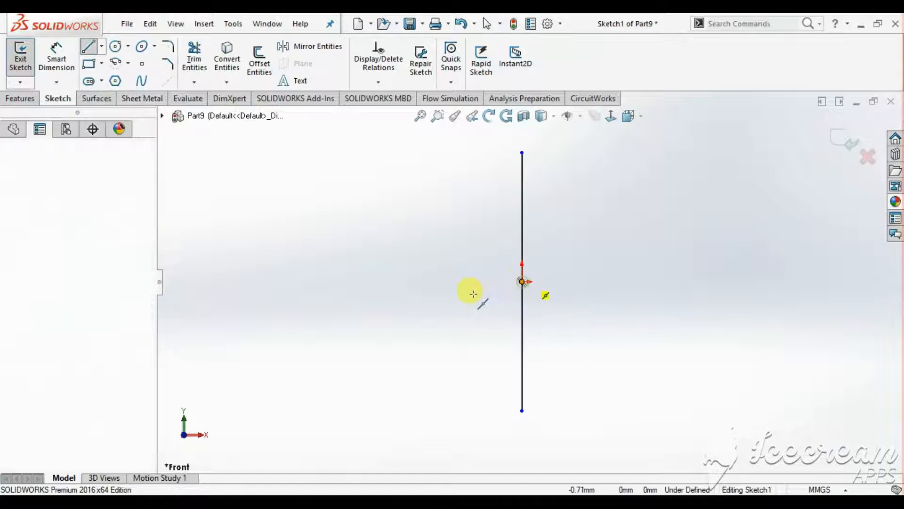
{"action": "left_click", "coordinate": [335, 282]}
{"action": "key", "text": "Escape"}
- Convert both the horizontal and the vertical midpoint lines to construction geometry
{"action": "left_click", "coordinate": [387, 281]}
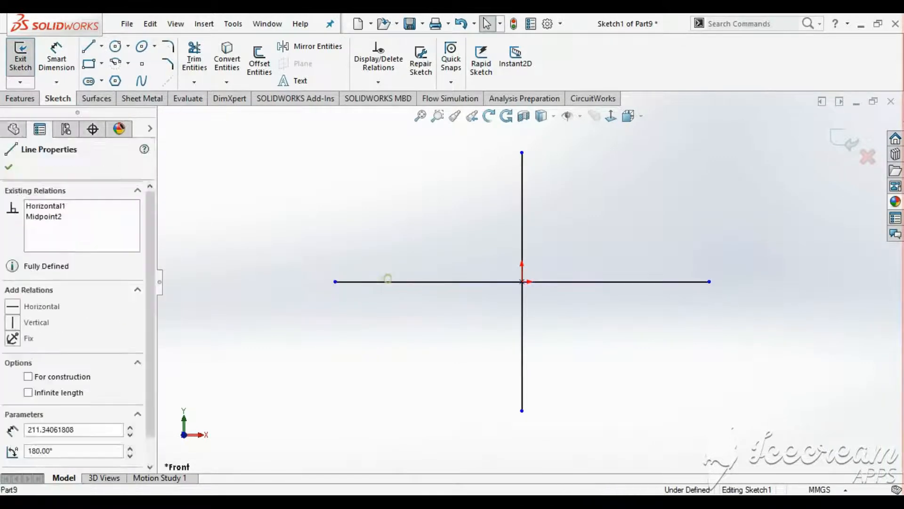
{"action": "left_click", "coordinate": [522, 245], "text": "ctrl"}
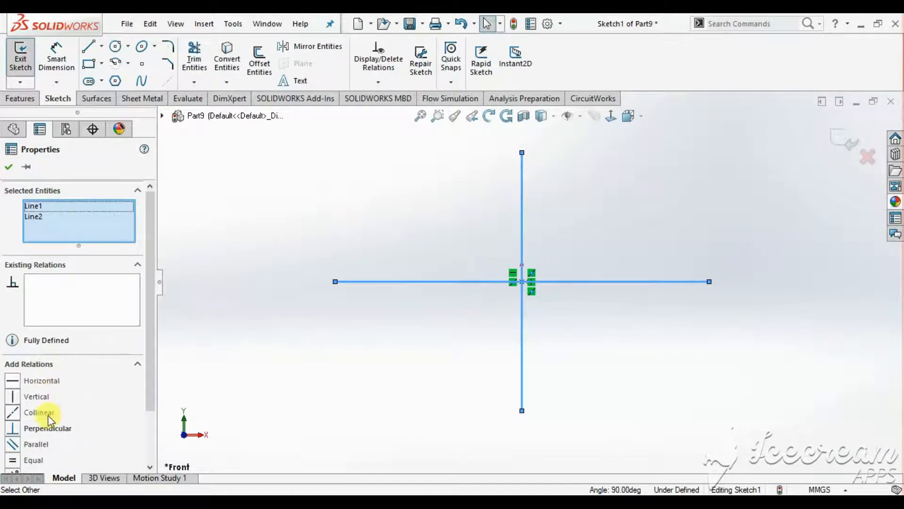
{"action": "scroll", "coordinate": [148, 391], "scroll_direction": "down", "scroll_amount": 3}
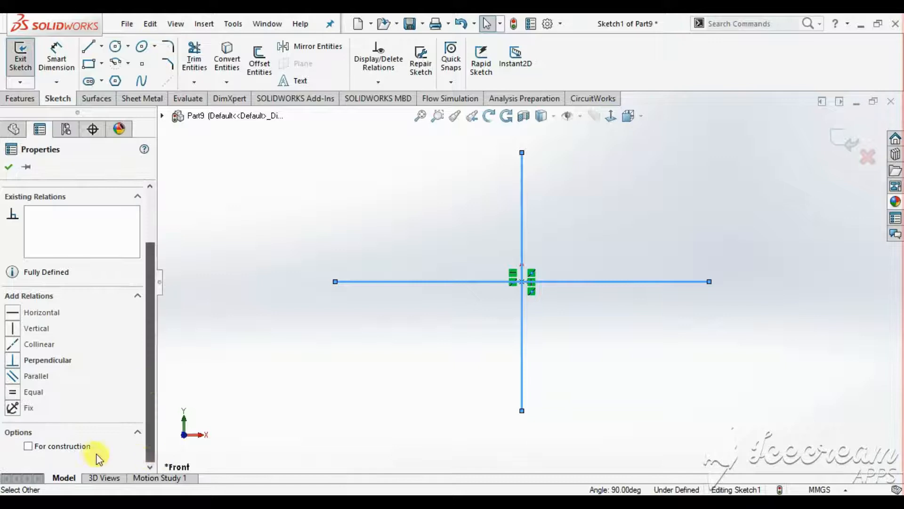
{"action": "left_click", "coordinate": [88, 446]}
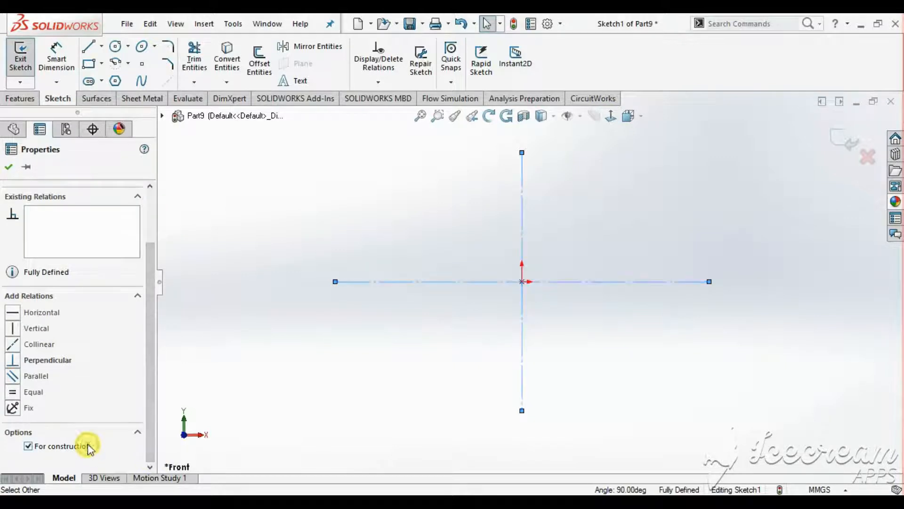
{"action": "left_click", "coordinate": [9, 168]}
{"action": "left_click", "coordinate": [522, 242]}
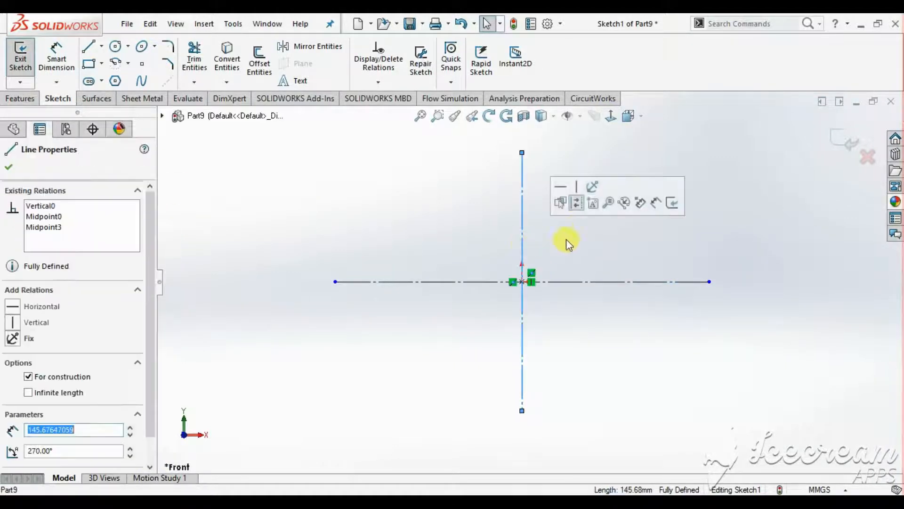
{"action": "left_click", "coordinate": [594, 281]}
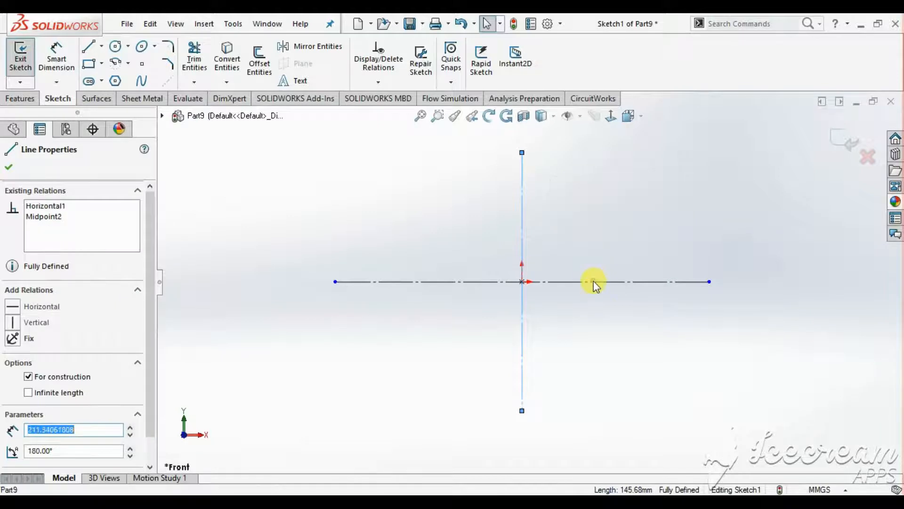
{"action": "left_click", "coordinate": [14, 167]}
- Dimension the length of the vertical construction line to 21 mm
{"action": "left_click", "coordinate": [56, 58]}
{"action": "left_click", "coordinate": [542, 281]}
{"action": "left_click", "coordinate": [531, 246]}
{"action": "key", "text": "Escape"}
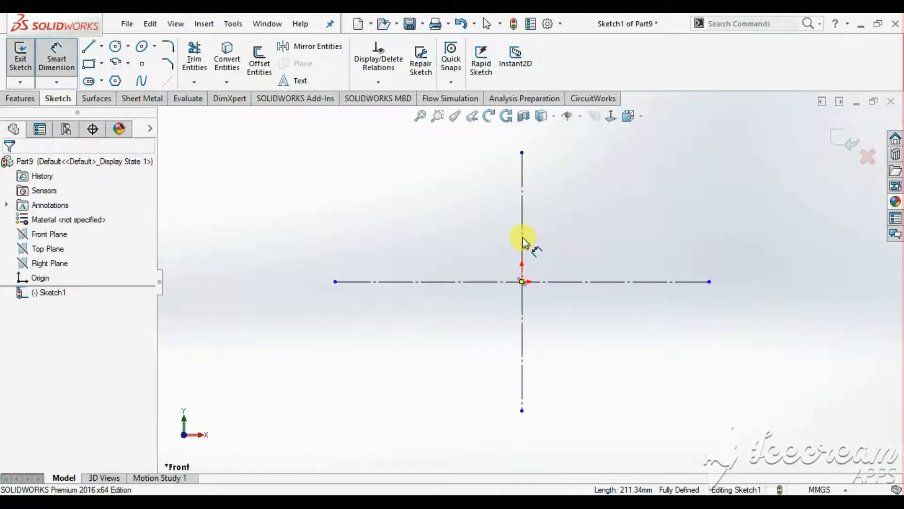
{"action": "left_click", "coordinate": [522, 241]}
{"action": "left_click", "coordinate": [407, 254]}
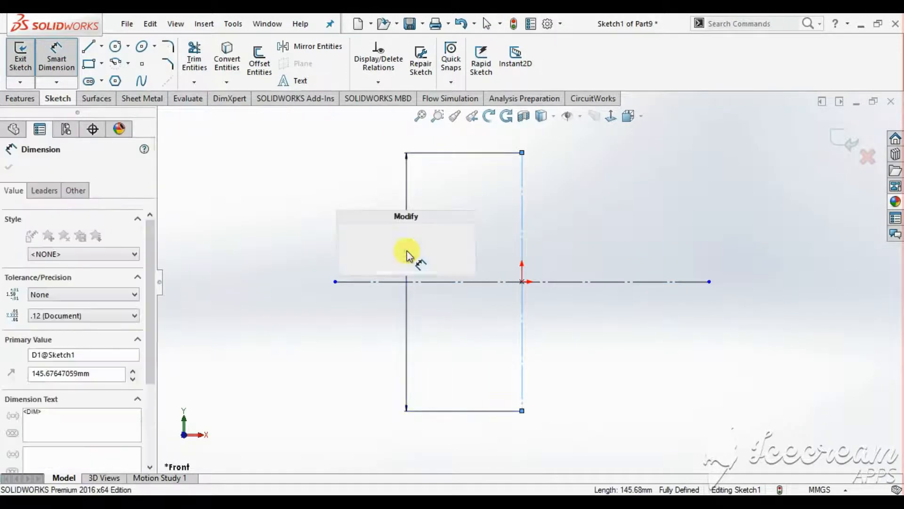
{"action": "type", "text": "21"}
{"action": "key", "text": "Return"}
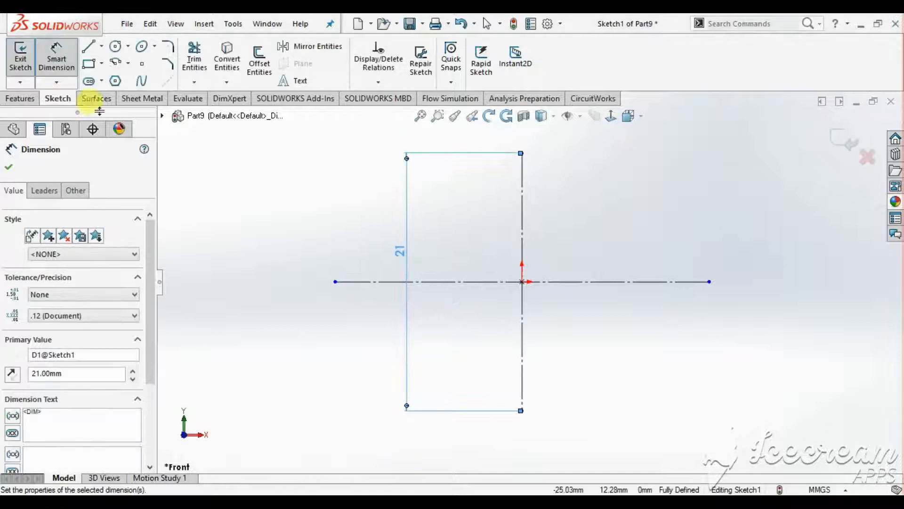
{"action": "left_click", "coordinate": [11, 166]}
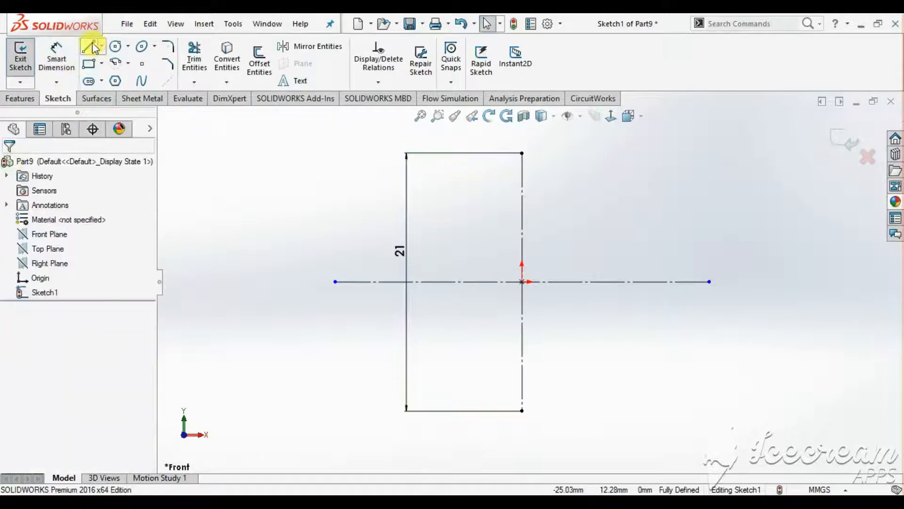
- Sketch a half-profile between the vertical centerline's ends: about 2.4 mm top edge, 1.9 mm drop, shoulder, two slanted sides meeting on the horizontal centerline, flat base
{"action": "left_click", "coordinate": [88, 46]}
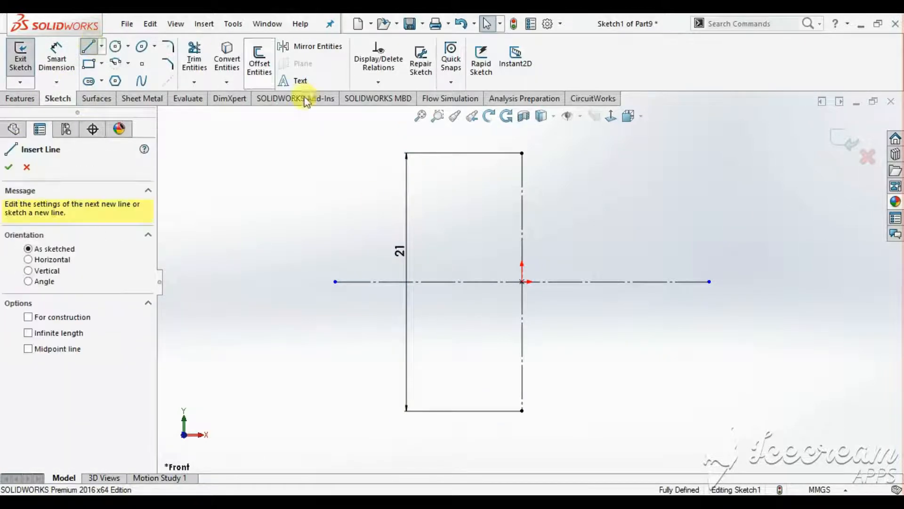
{"action": "left_click", "coordinate": [521, 154]}
{"action": "left_click", "coordinate": [552, 153]}
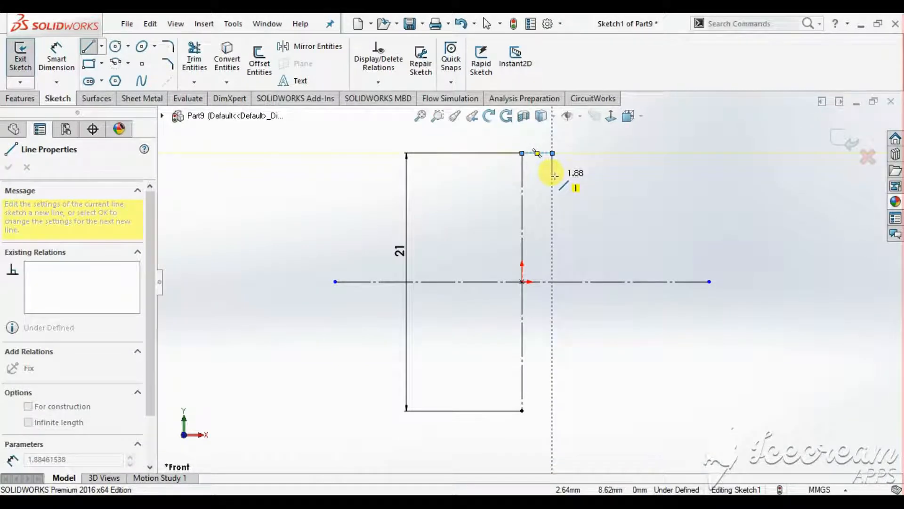
{"action": "left_click", "coordinate": [552, 176]}
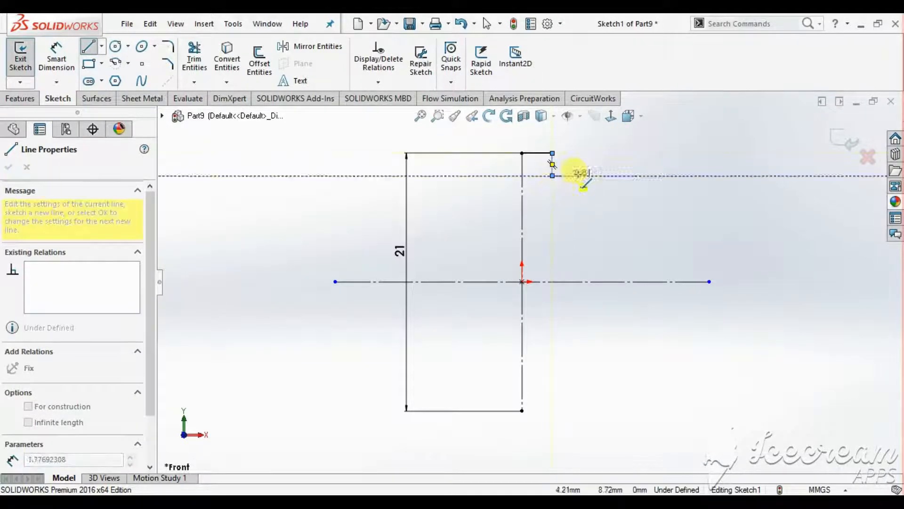
{"action": "left_click", "coordinate": [635, 175]}
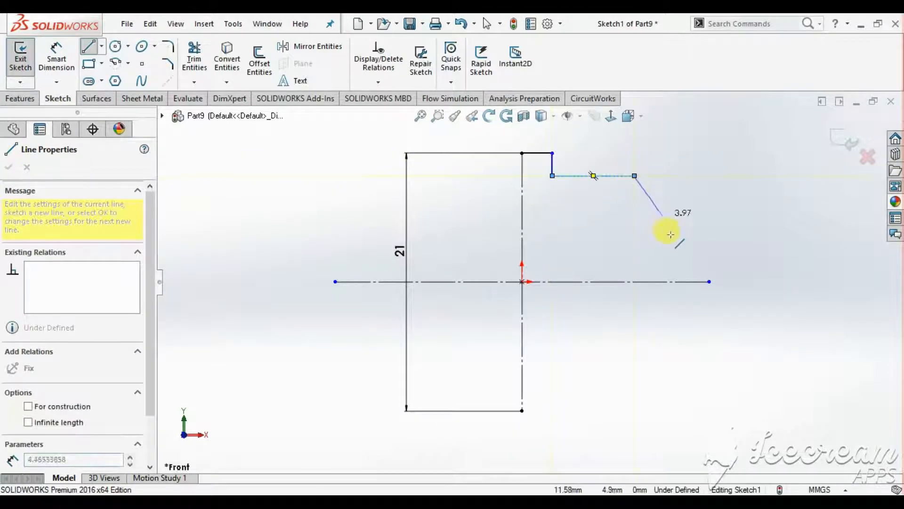
{"action": "left_click", "coordinate": [679, 281]}
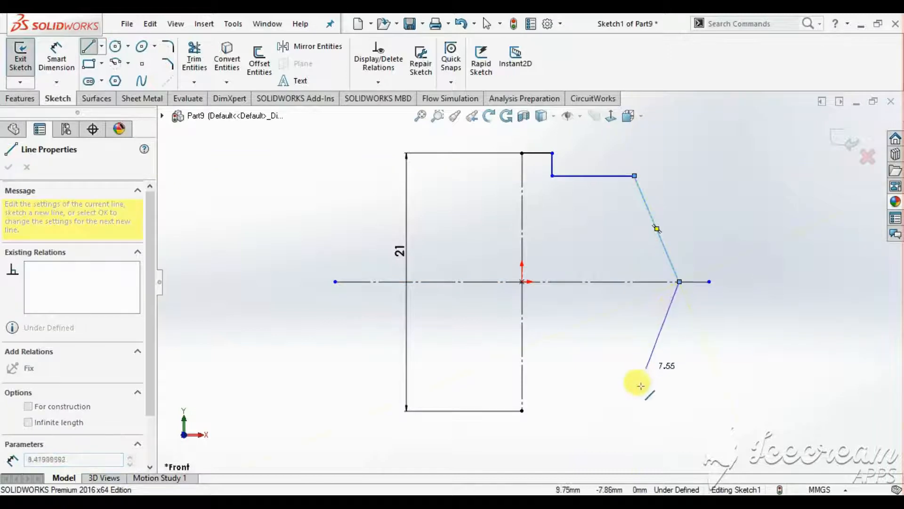
{"action": "left_click", "coordinate": [634, 410]}
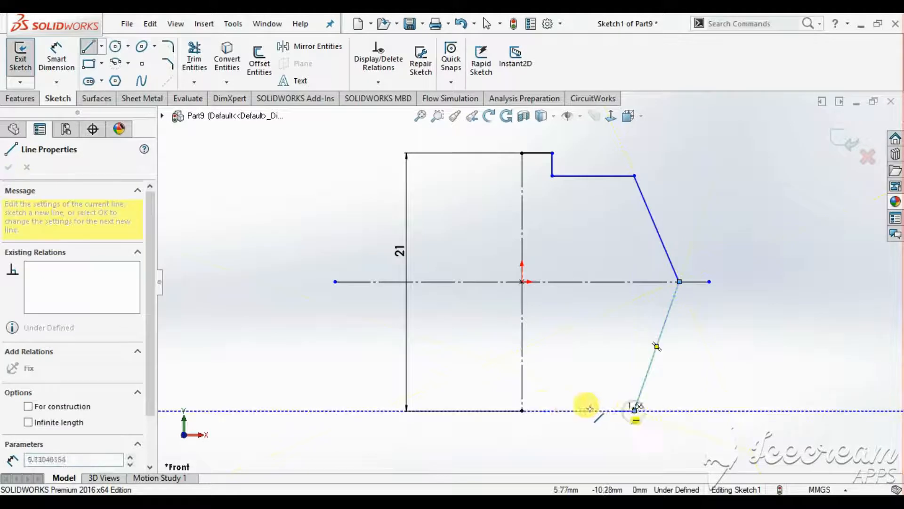
{"action": "left_click", "coordinate": [522, 410]}
{"action": "key", "text": "Escape"}
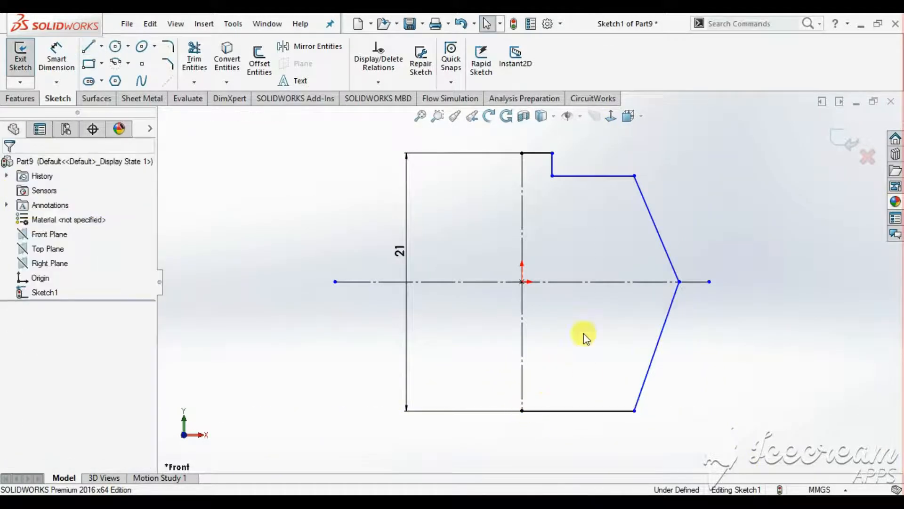
- Dimension the short top edge of the half-profile to 0.85 mm
{"action": "key", "text": "s"}
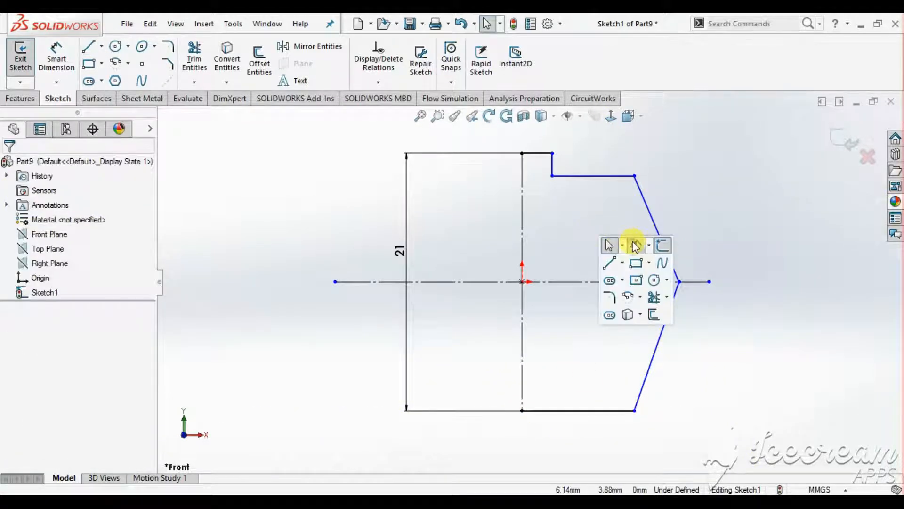
{"action": "left_click", "coordinate": [616, 241]}
{"action": "left_click", "coordinate": [547, 154]}
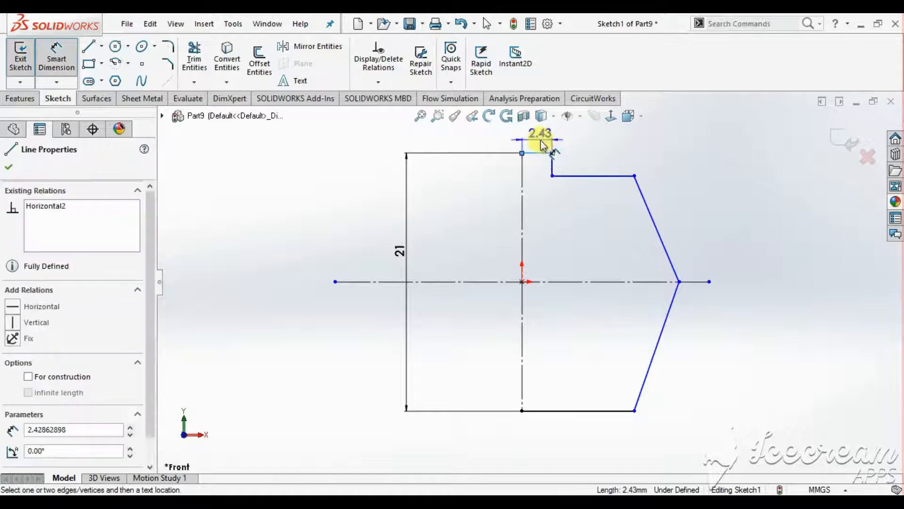
{"action": "left_click", "coordinate": [541, 138]}
{"action": "type", "text": "0.85"}
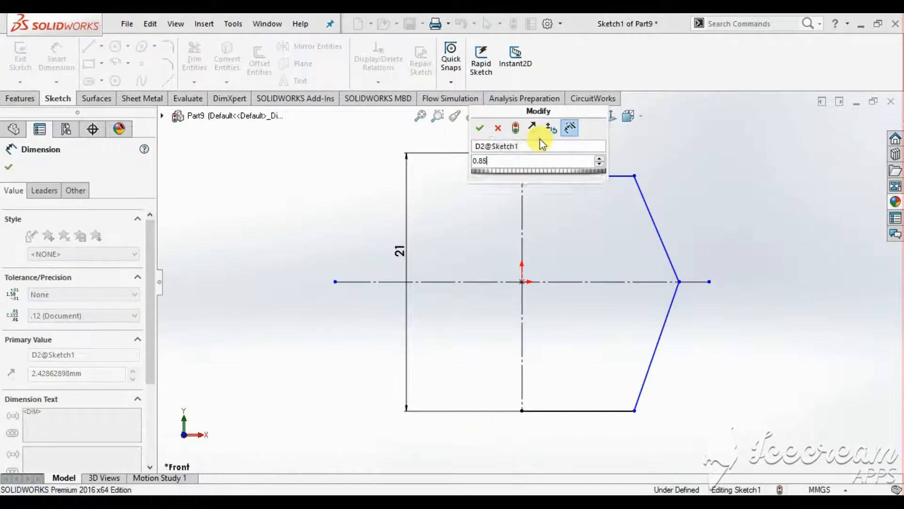
{"action": "key", "text": "Return"}
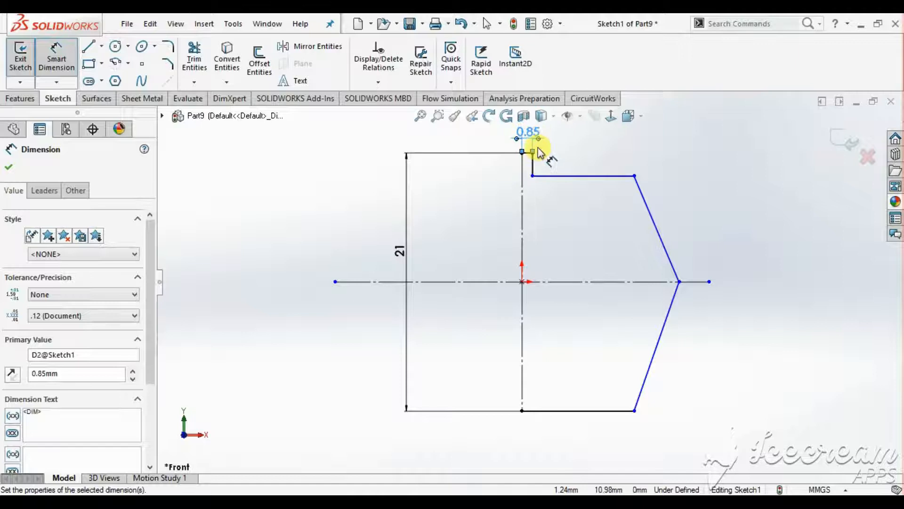
- Dimension the short vertical drop between the profile's top edge and its shoulder to 1 mm
{"action": "scroll", "coordinate": [536, 154], "scroll_direction": "up", "scroll_amount": 1}
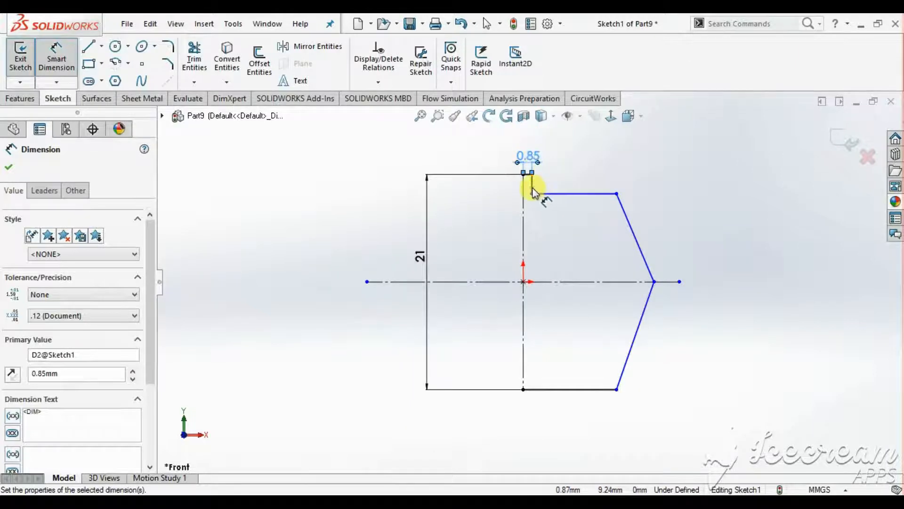
{"action": "left_click", "coordinate": [532, 188]}
{"action": "left_click", "coordinate": [565, 158]}
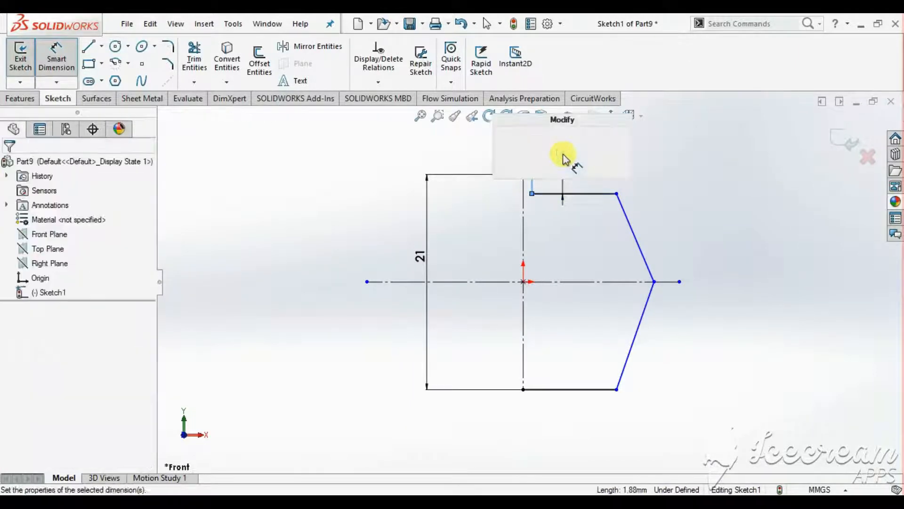
{"action": "type", "text": "1"}
{"action": "key", "text": "Return"}
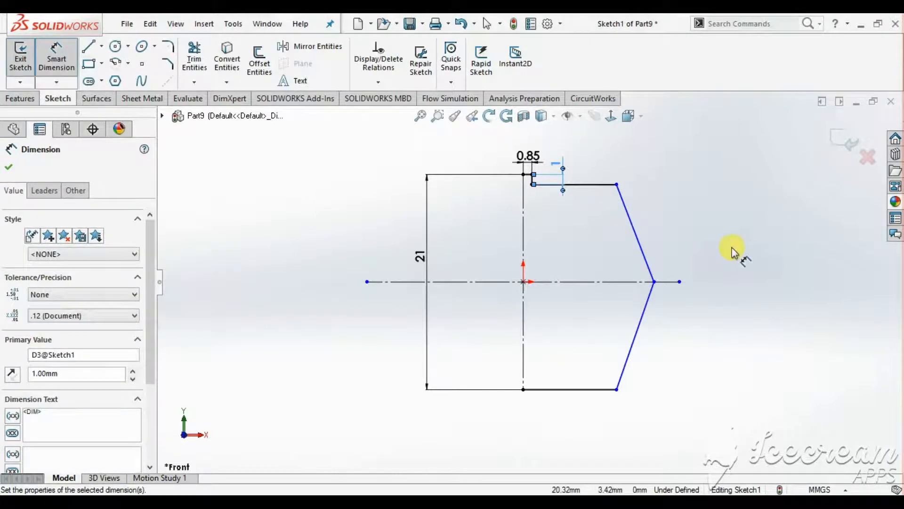
{"action": "left_click", "coordinate": [732, 252]}
- Dimension the distance from the origin to the vertex where the two slanted sides meet to 8.99 mm
{"action": "left_click", "coordinate": [524, 282]}
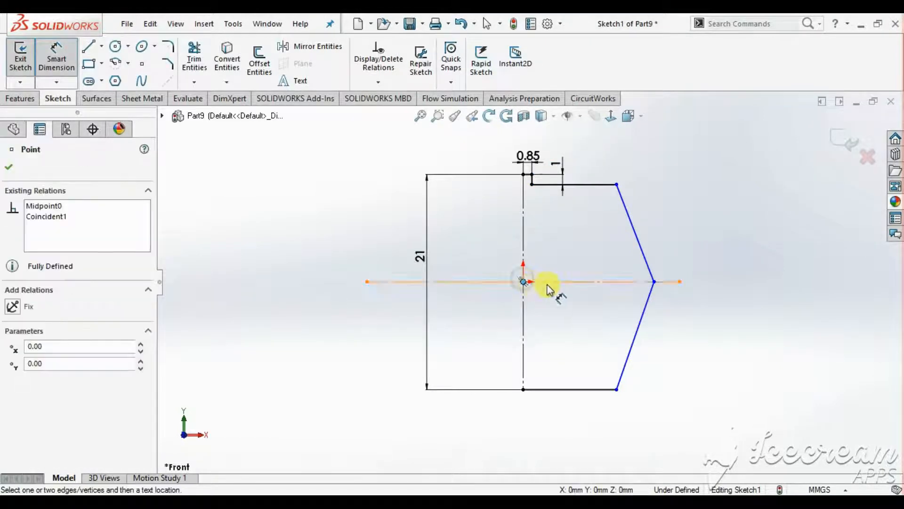
{"action": "left_click", "coordinate": [652, 282]}
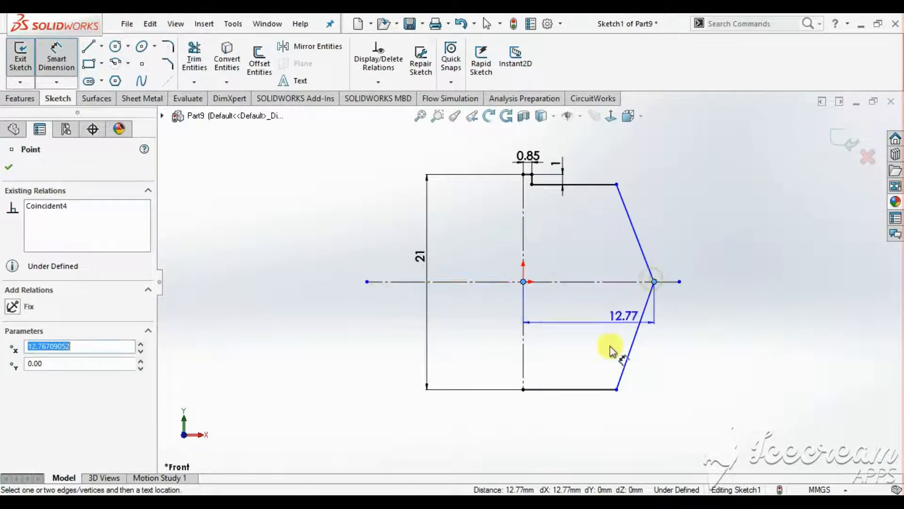
{"action": "left_click", "coordinate": [582, 433]}
{"action": "type", "text": "8.85"}
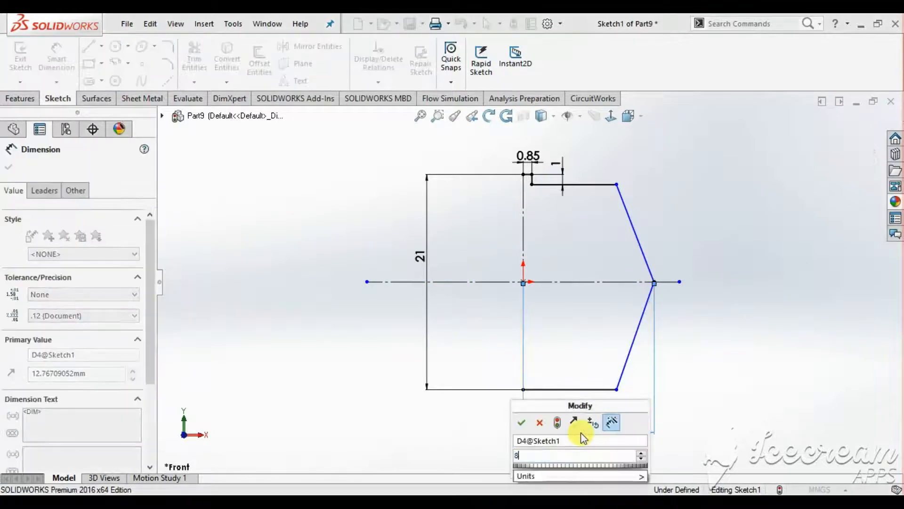
{"action": "key", "text": "Return"}
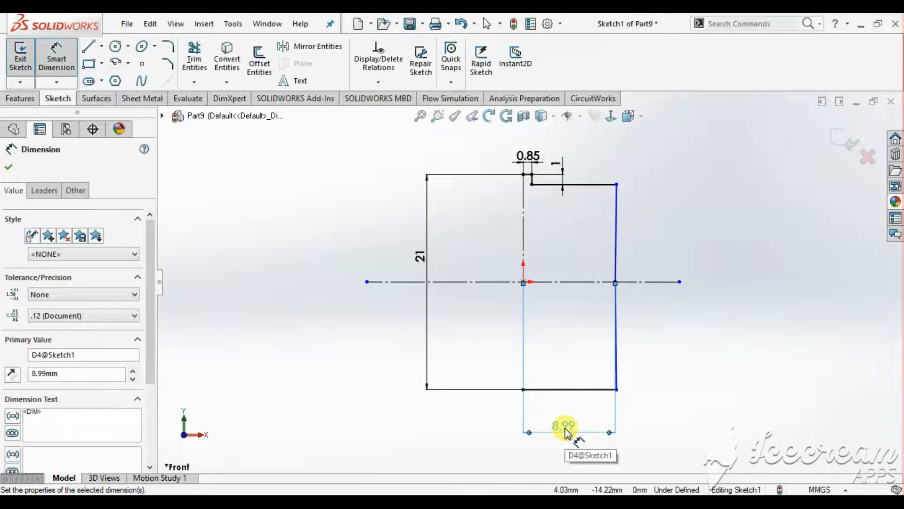
- Dimension the angle between the horizontal shoulder and the upper slanted side to 95 degrees
{"action": "left_click", "coordinate": [603, 184]}
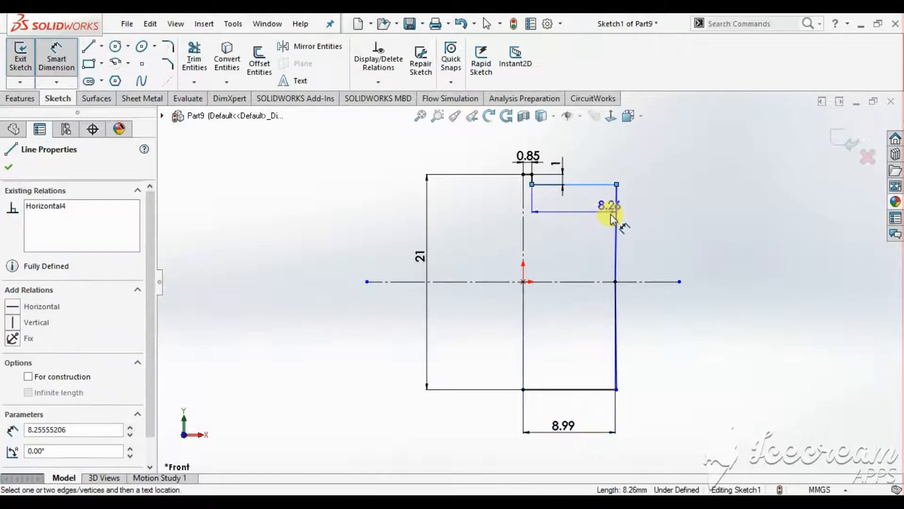
{"action": "left_click", "coordinate": [615, 224]}
{"action": "left_click", "coordinate": [595, 206]}
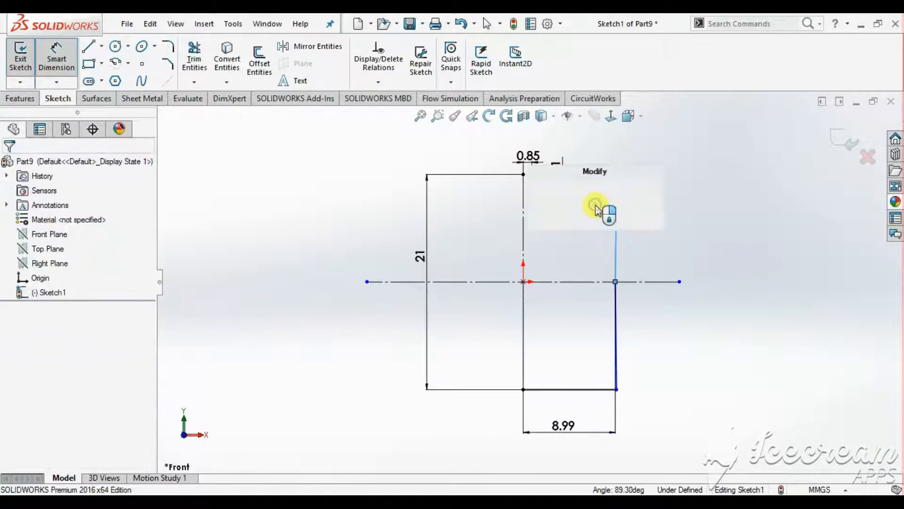
{"action": "type", "text": "95"}
{"action": "key", "text": "Return"}
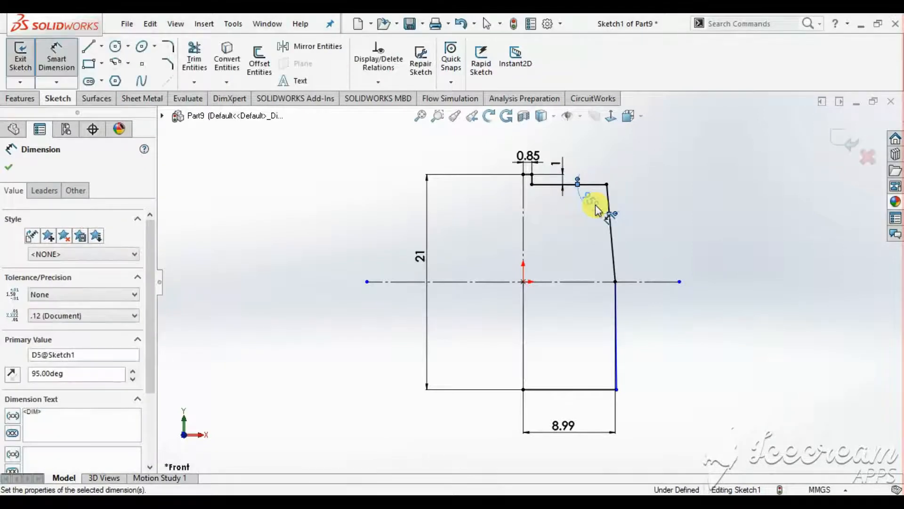
- Dimension the angle between the flat base and the lower slanted side to 95 degrees, and finish dimensioning
{"action": "left_click", "coordinate": [616, 364]}
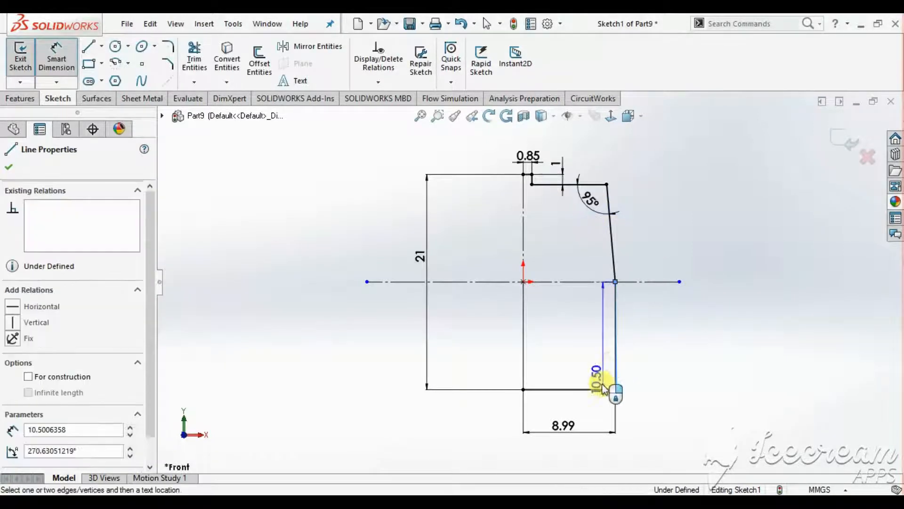
{"action": "left_click", "coordinate": [594, 389]}
{"action": "left_click", "coordinate": [600, 364]}
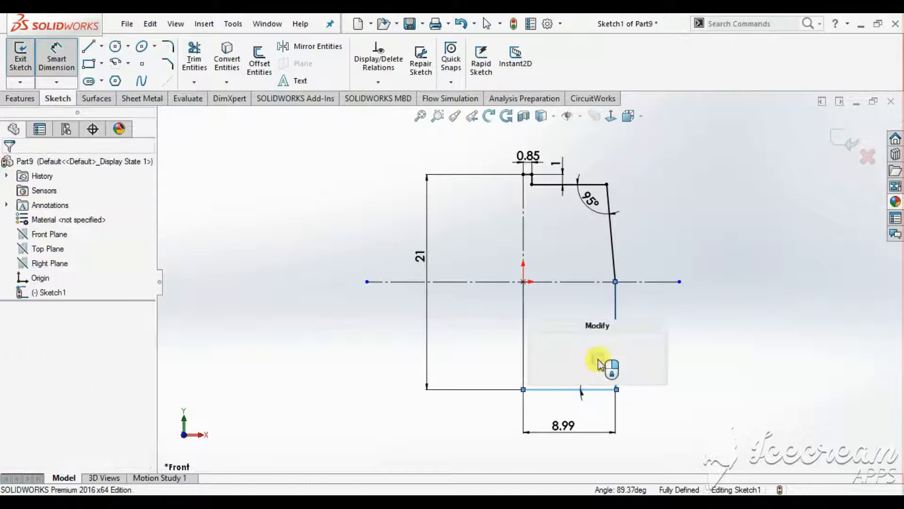
{"action": "type", "text": "95"}
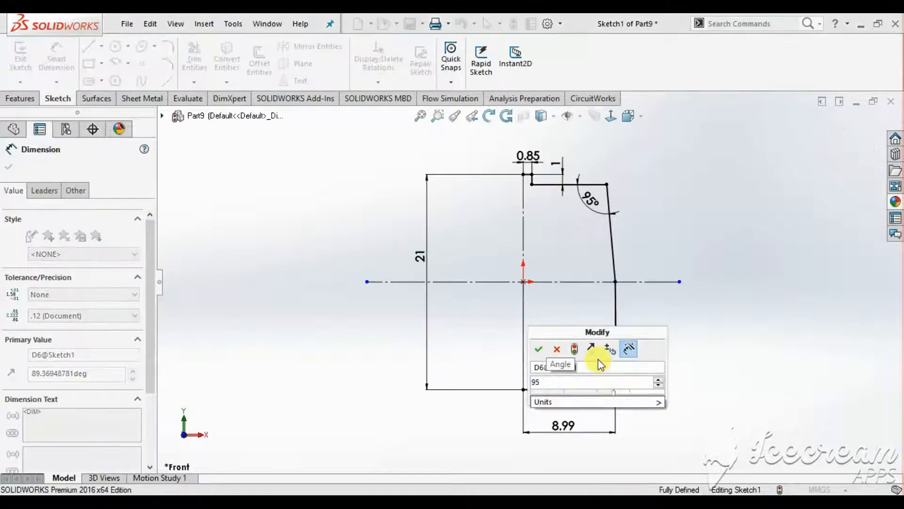
{"action": "key", "text": "Return"}
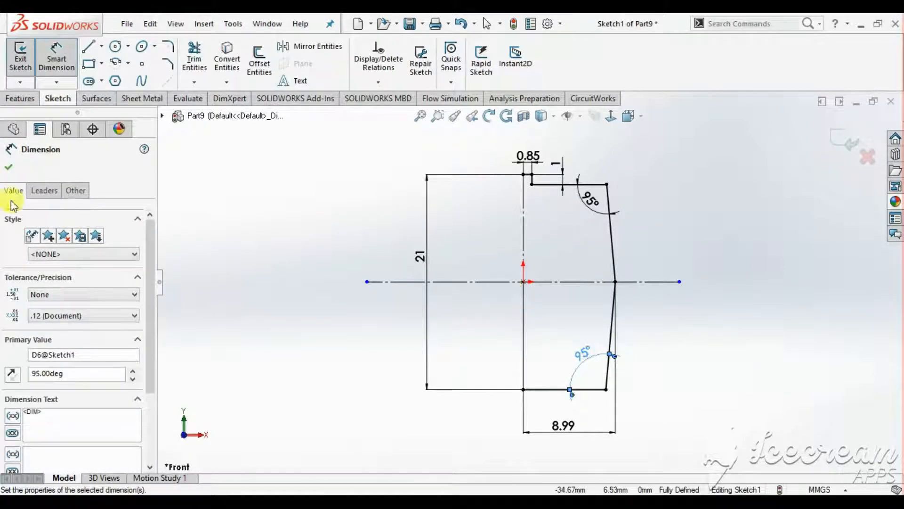
{"action": "left_click", "coordinate": [8, 168]}
- Add a 0.5 mm sketch fillet to the corner between the short vertical drop and the shoulder
{"action": "left_click", "coordinate": [172, 52]}
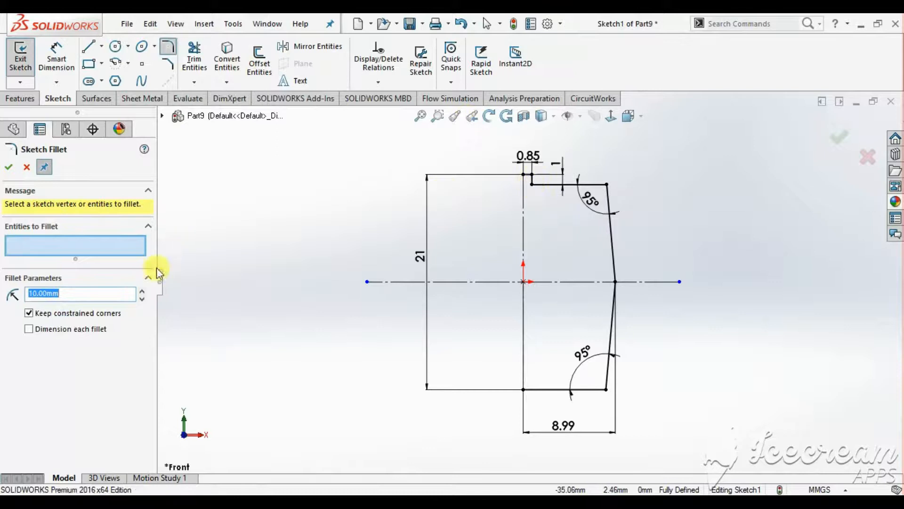
{"action": "type", "text": "0"}
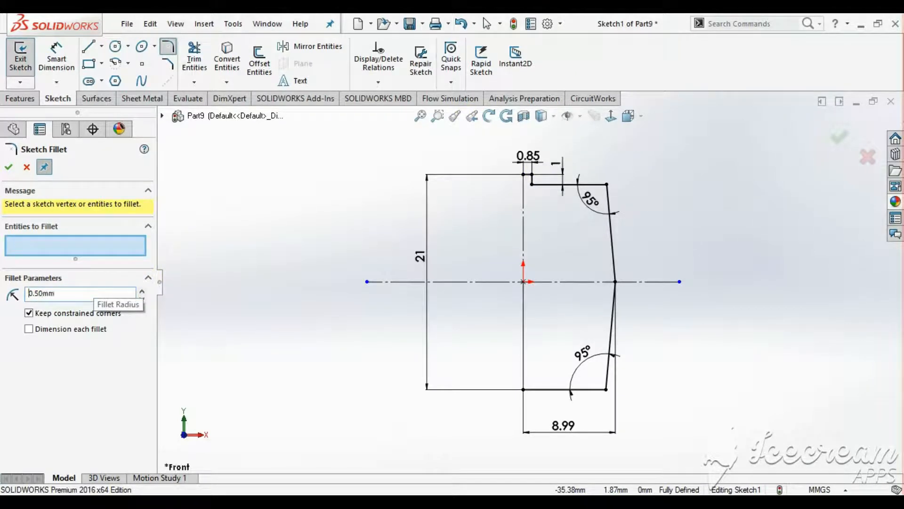
{"action": "left_click", "coordinate": [531, 184]}
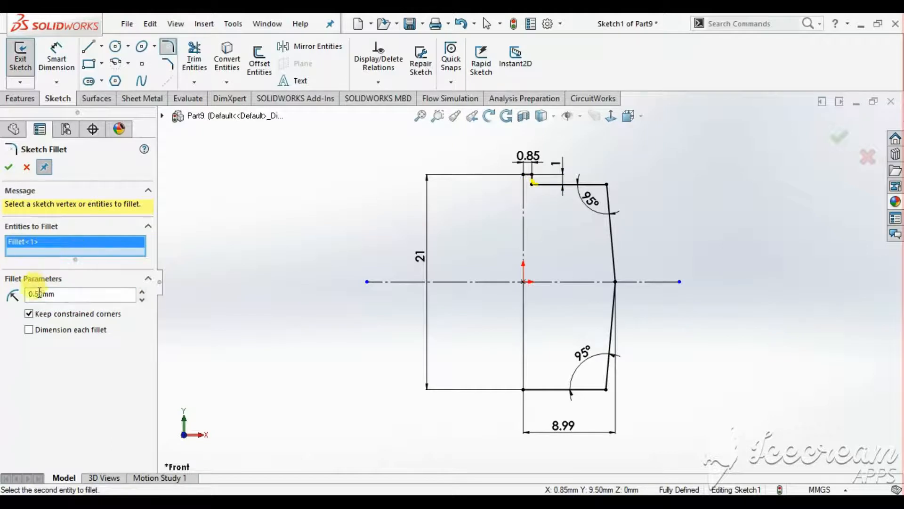
{"action": "left_click_drag", "start_coordinate": [63, 296], "coordinate": [15, 294]}
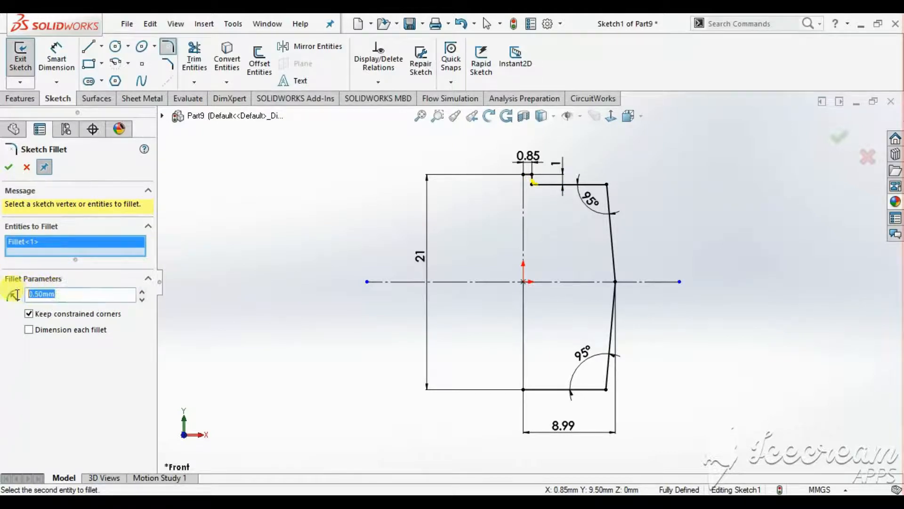
{"action": "left_click", "coordinate": [10, 168]}
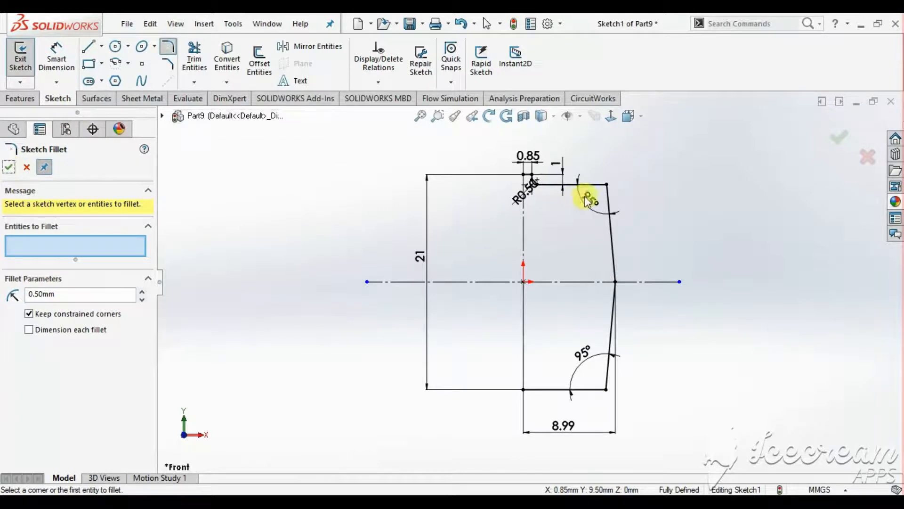
- Fillet the profile's upper and lower outer corners with a 2 mm radius and move the R0.50 dimension clear of the profile
{"action": "left_click", "coordinate": [608, 186]}
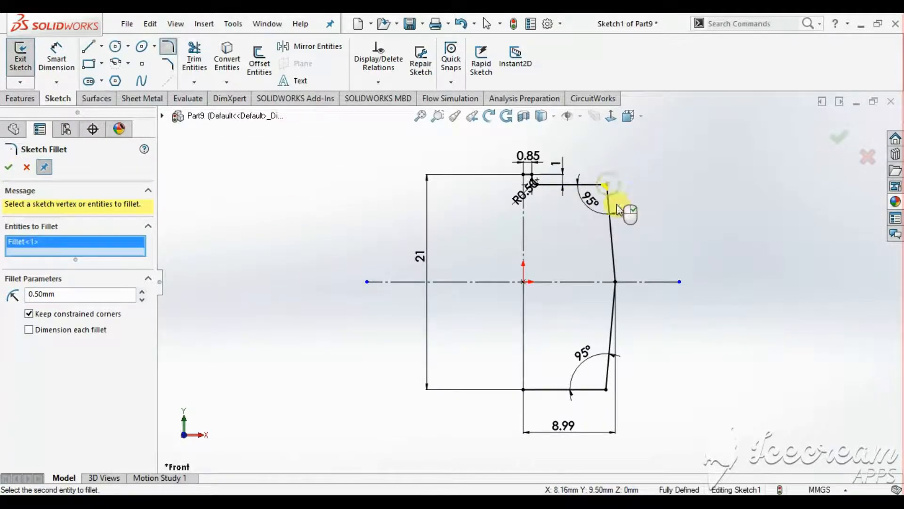
{"action": "left_click", "coordinate": [606, 390]}
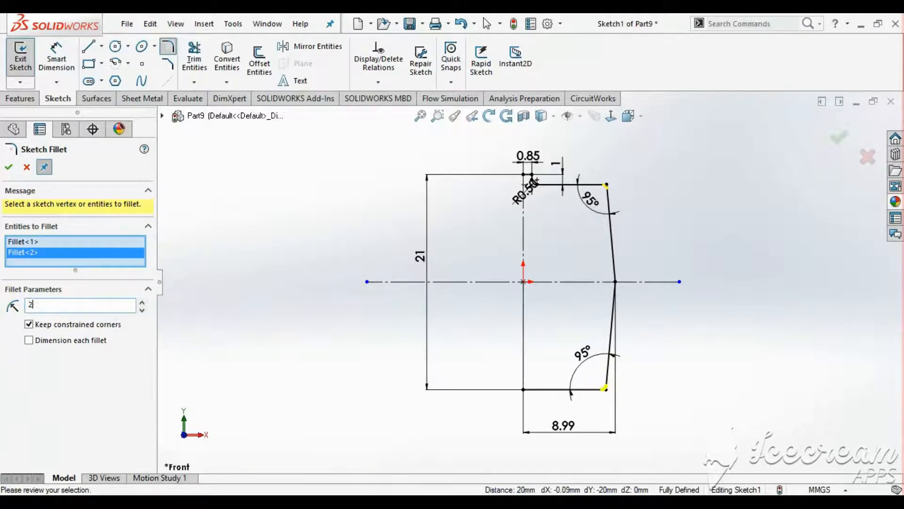
{"action": "left_click", "coordinate": [7, 169]}
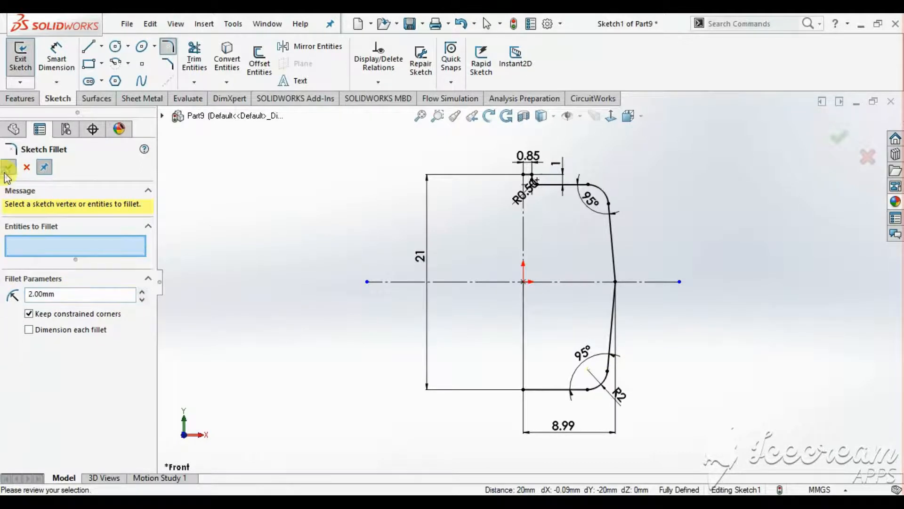
{"action": "left_click", "coordinate": [8, 167]}
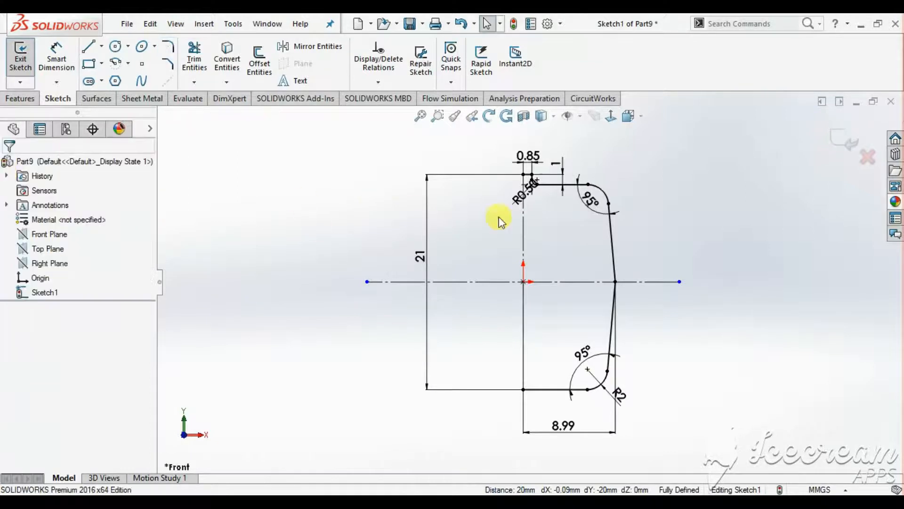
{"action": "left_click_drag", "start_coordinate": [519, 198], "coordinate": [451, 236]}
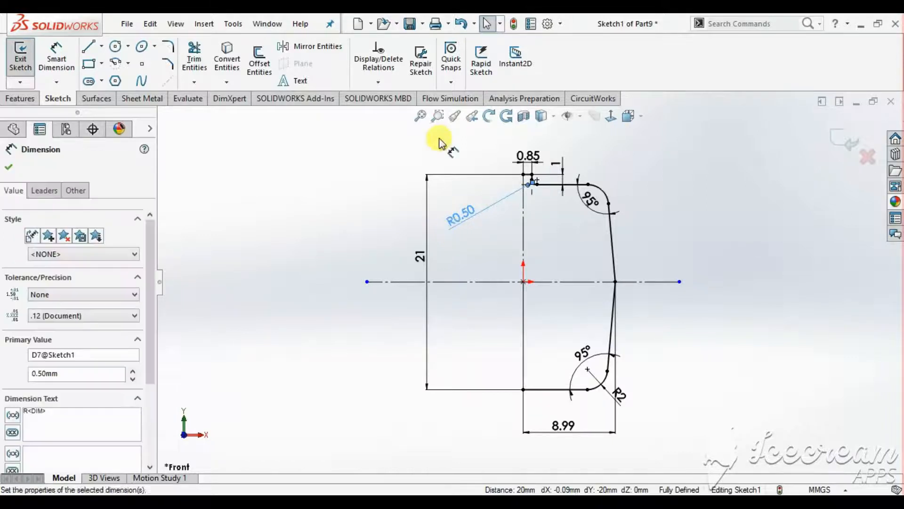
{"action": "left_click", "coordinate": [364, 212]}
- Offset the whole profile chain inward by 0.5 mm
{"action": "left_click", "coordinate": [259, 61]}
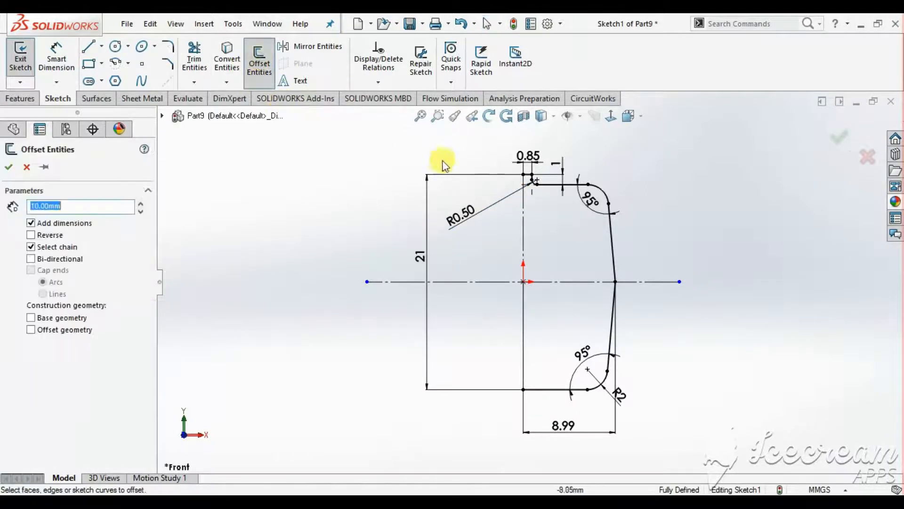
{"action": "left_click", "coordinate": [556, 185]}
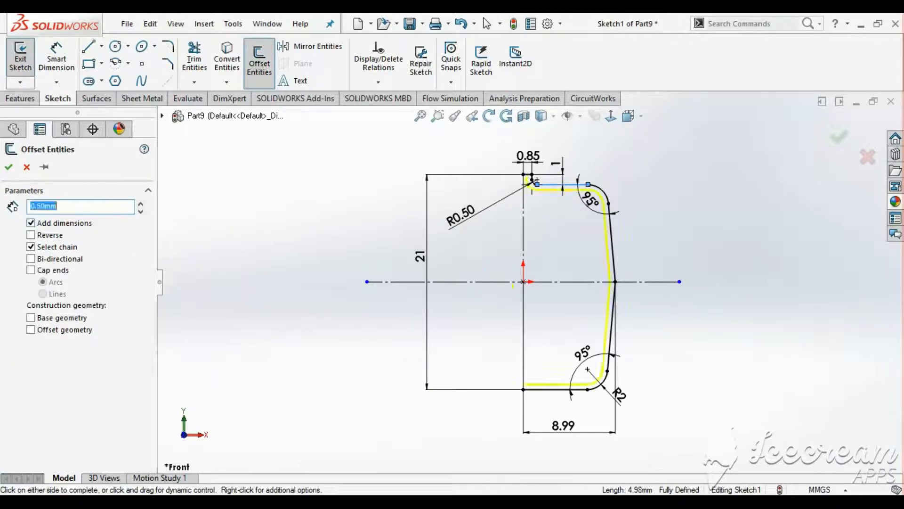
{"action": "double_click", "coordinate": [71, 206]}
{"action": "left_click", "coordinate": [10, 168]}
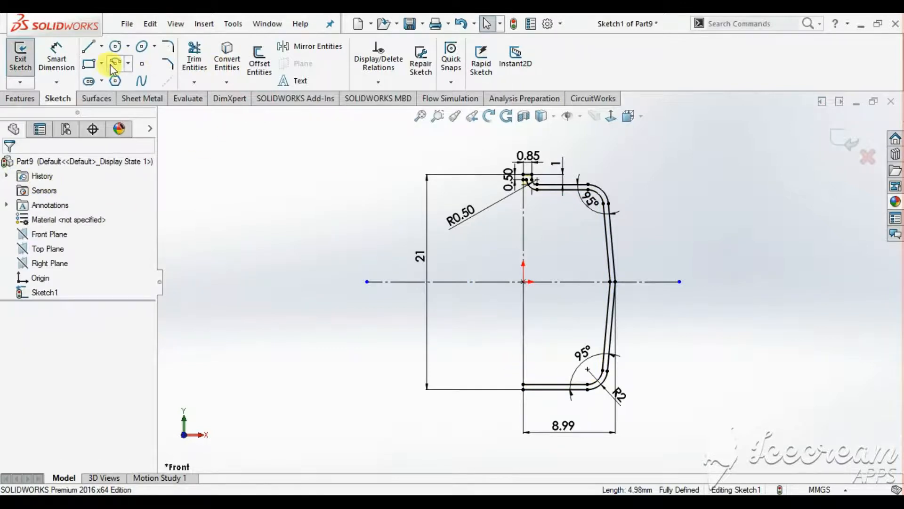
- Close the gap between the inner and outer base lines with a 0.5 mm vertical line at the centerline
{"action": "left_click", "coordinate": [88, 46]}
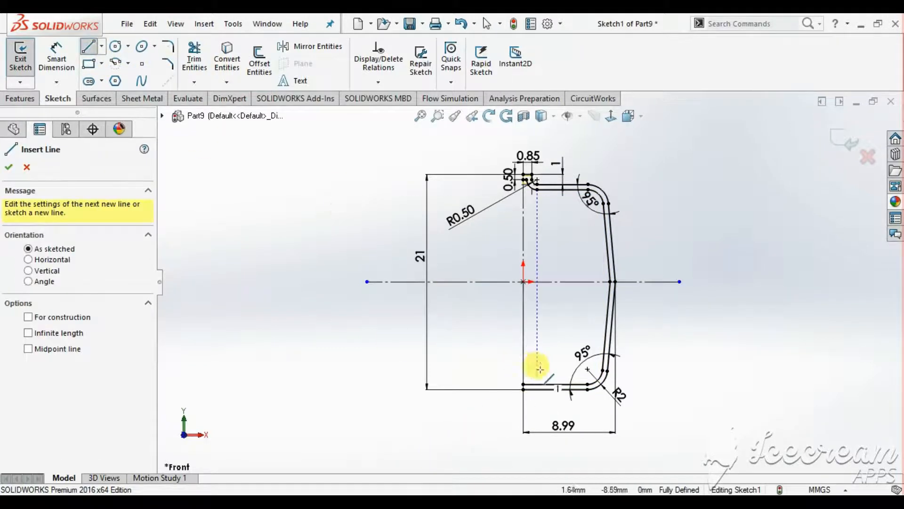
{"action": "scroll", "coordinate": [521, 370], "scroll_direction": "down", "scroll_amount": 2}
{"action": "scroll", "coordinate": [522, 372], "scroll_direction": "down", "scroll_amount": 2}
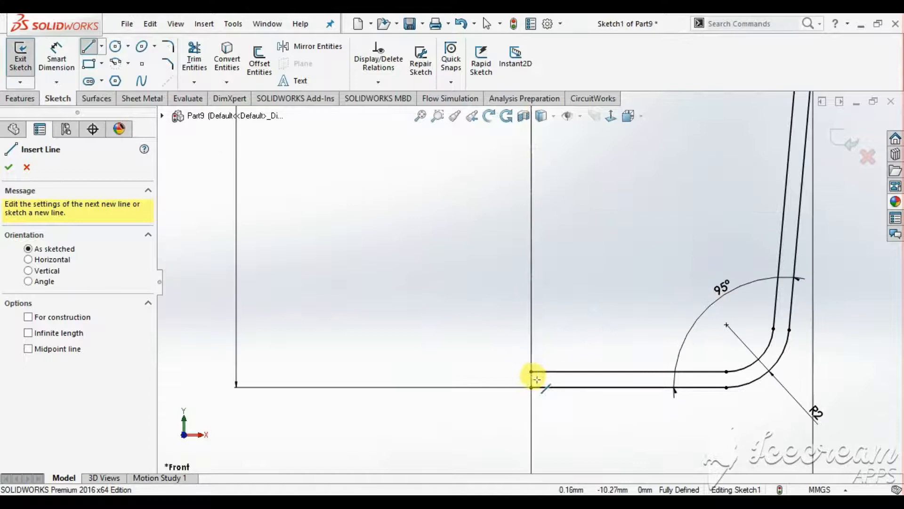
{"action": "left_click", "coordinate": [532, 371]}
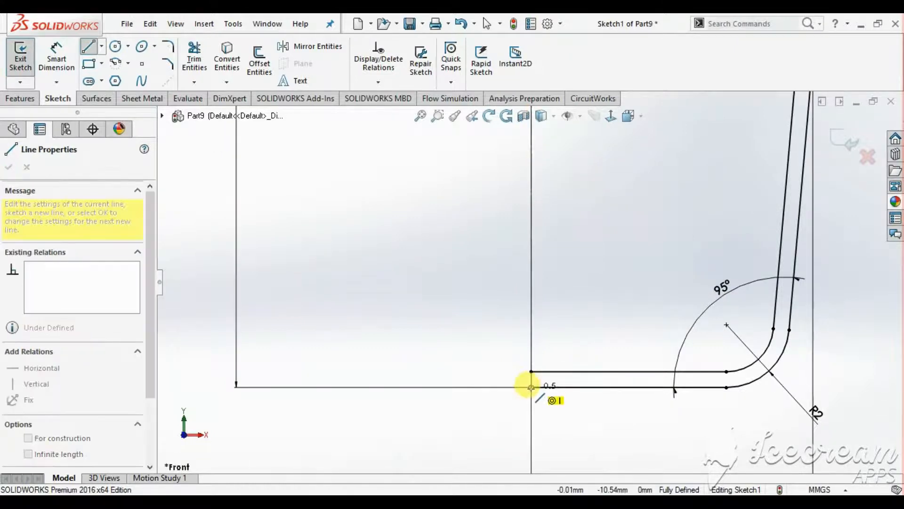
{"action": "double_click", "coordinate": [531, 387]}
{"action": "scroll", "coordinate": [529, 380], "scroll_direction": "up", "scroll_amount": 5}
{"action": "scroll", "coordinate": [554, 228], "scroll_direction": "down", "scroll_amount": 3}
{"action": "key", "text": "Escape"}
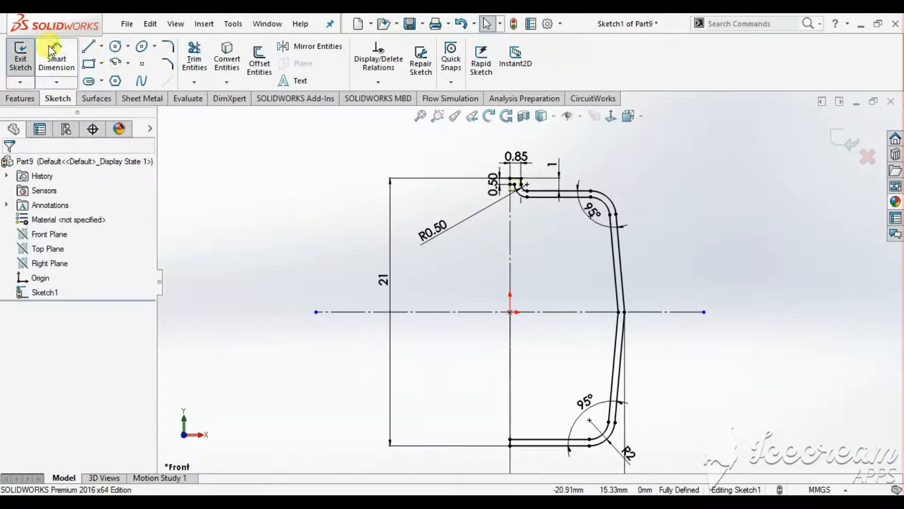
- Close the gap between the outer and inner top edges with a 0.5 mm vertical line at the centerline
{"action": "left_click", "coordinate": [88, 45]}
{"action": "scroll", "coordinate": [488, 178], "scroll_direction": "down", "scroll_amount": 4}
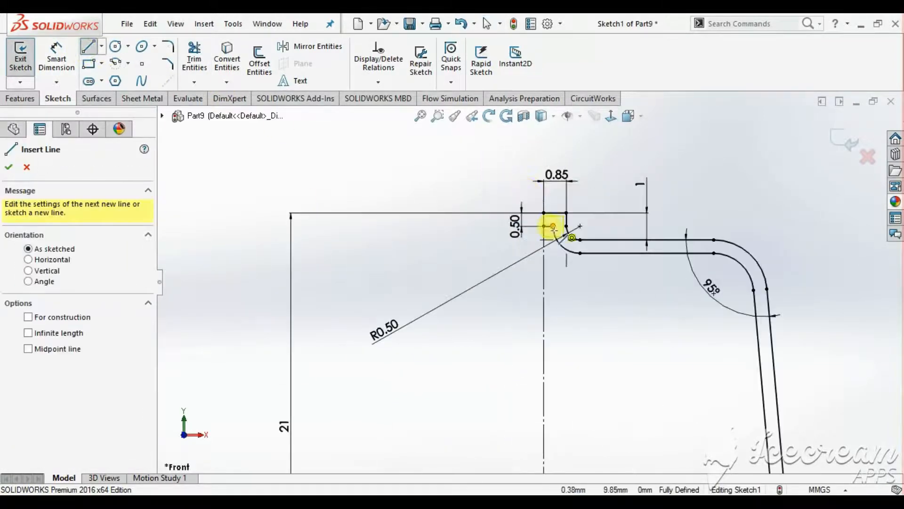
{"action": "left_click", "coordinate": [543, 212]}
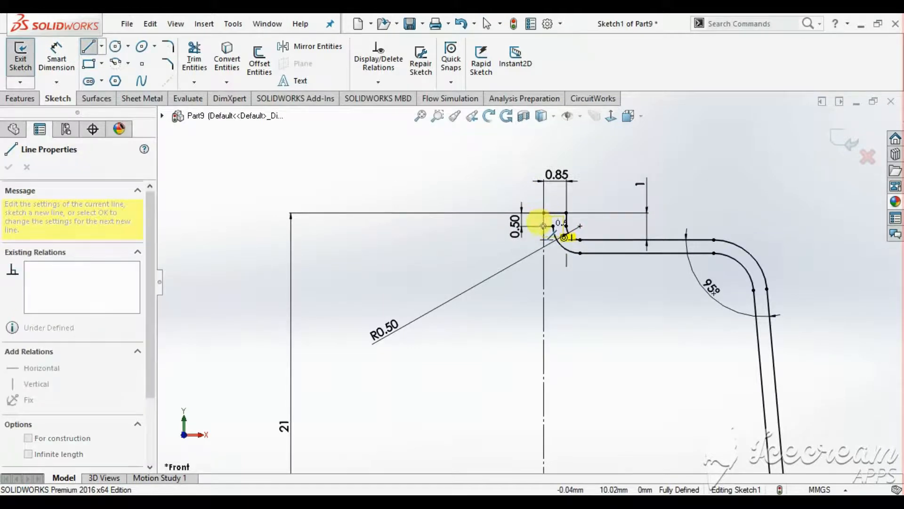
{"action": "left_click", "coordinate": [543, 226]}
{"action": "key", "text": "Escape"}
{"action": "scroll", "coordinate": [547, 290], "scroll_direction": "up", "scroll_amount": 6}
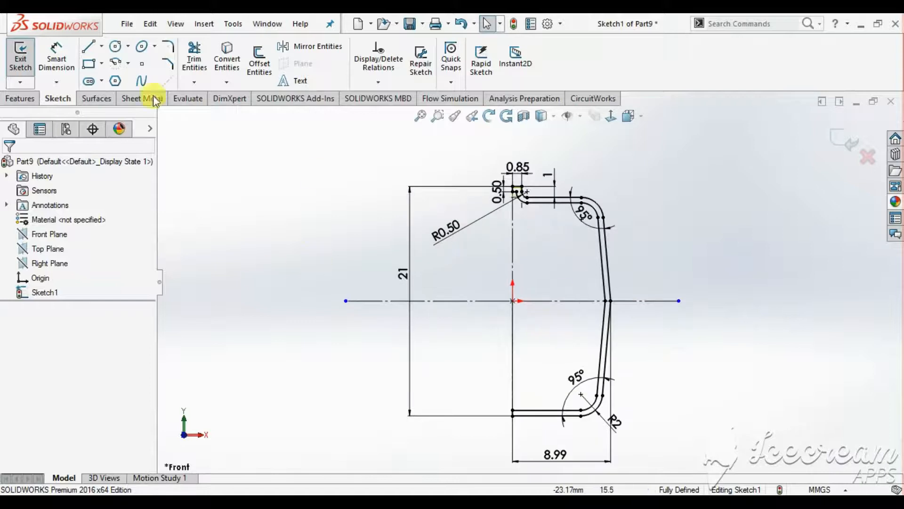
- Revolve the thin-wall half-profile 360 degrees about the vertical centerline as a solid boss
{"action": "left_click", "coordinate": [31, 97]}
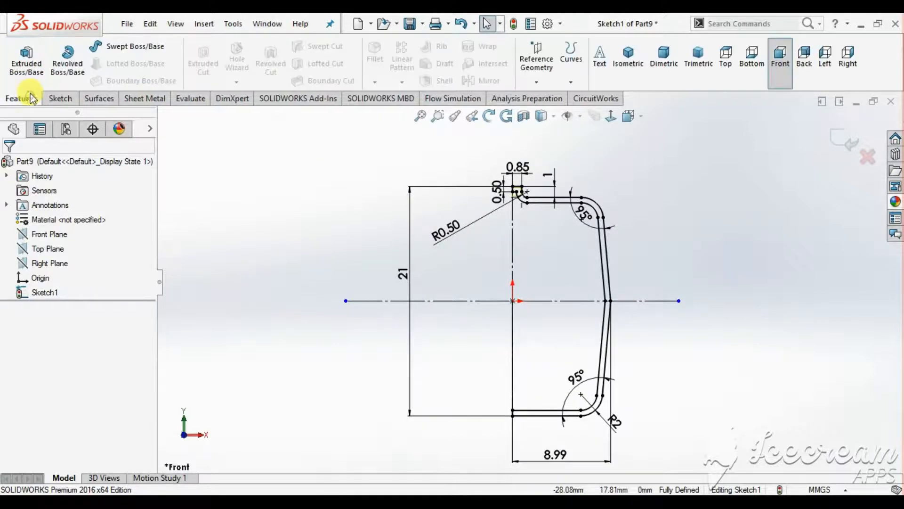
{"action": "left_click", "coordinate": [65, 65]}
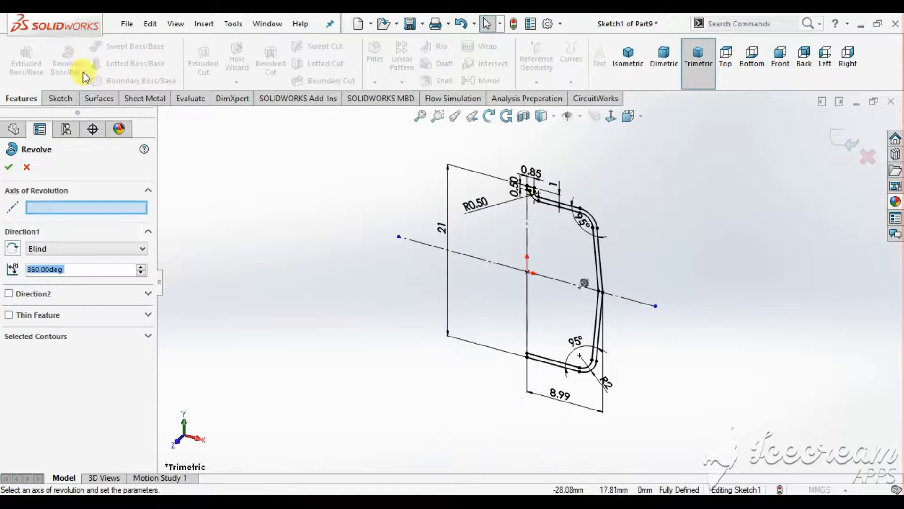
{"action": "left_click", "coordinate": [527, 242]}
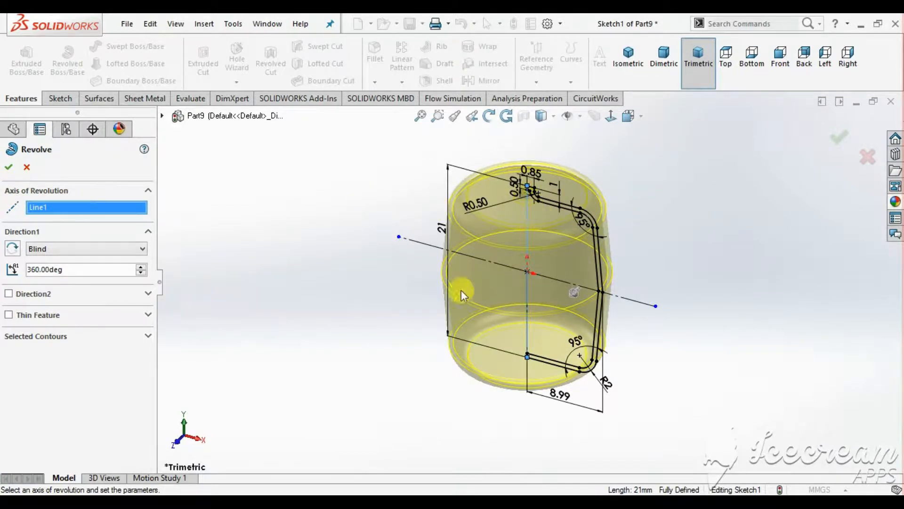
{"action": "left_click", "coordinate": [11, 168]}
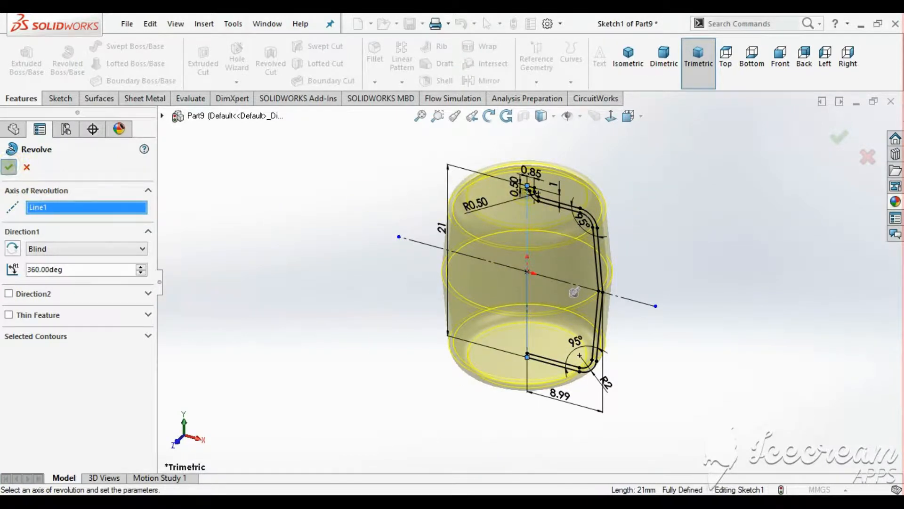
{"action": "left_click", "coordinate": [649, 216]}
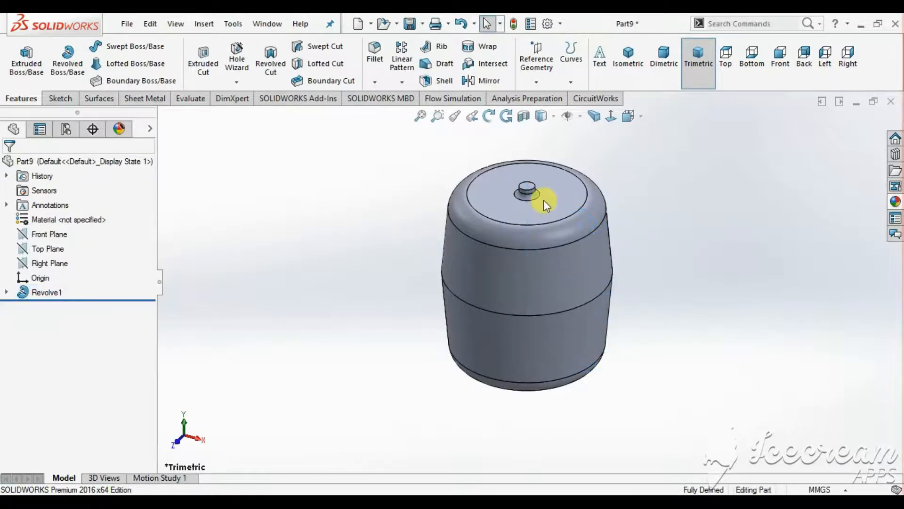
- Start a sketch on the top face of the tank's neck and draw a circle about 0.91 mm in diameter centered on the origin
{"action": "scroll", "coordinate": [543, 200], "scroll_direction": "down", "scroll_amount": 2}
{"action": "left_click", "coordinate": [530, 186]}
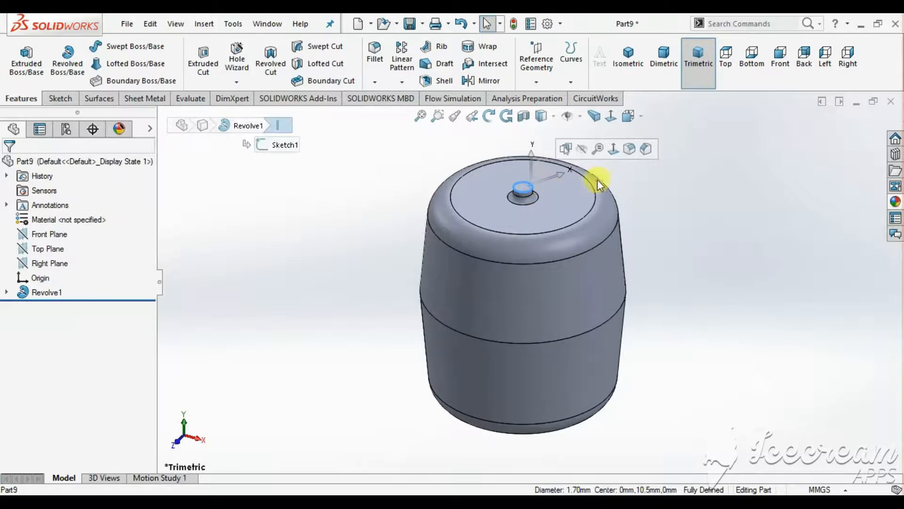
{"action": "scroll", "coordinate": [530, 187], "scroll_direction": "down", "scroll_amount": 2}
{"action": "left_click", "coordinate": [520, 206]}
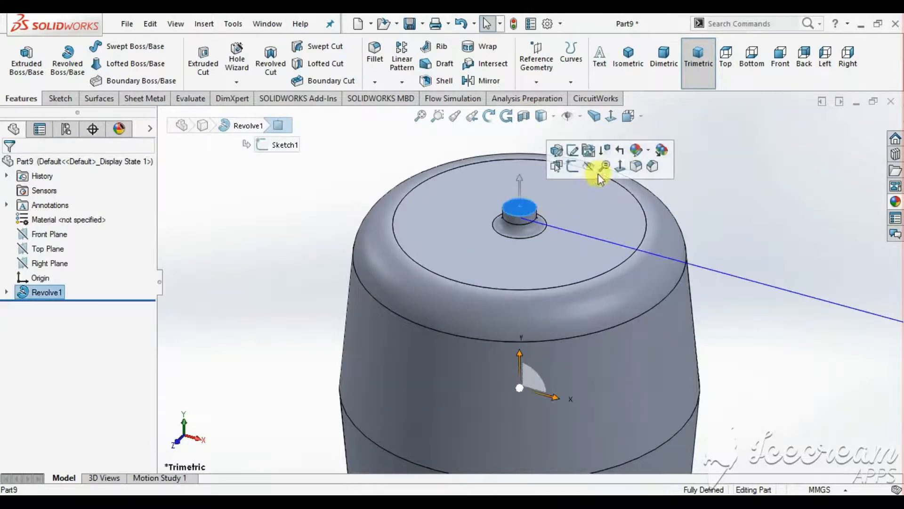
{"action": "left_click", "coordinate": [620, 166]}
{"action": "left_click", "coordinate": [65, 98]}
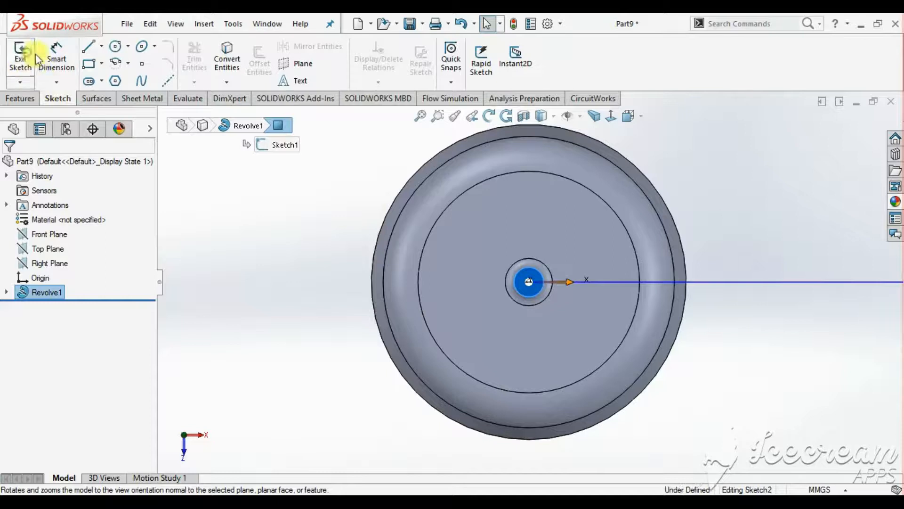
{"action": "left_click", "coordinate": [115, 46]}
{"action": "scroll", "coordinate": [537, 280], "scroll_direction": "down", "scroll_amount": 3}
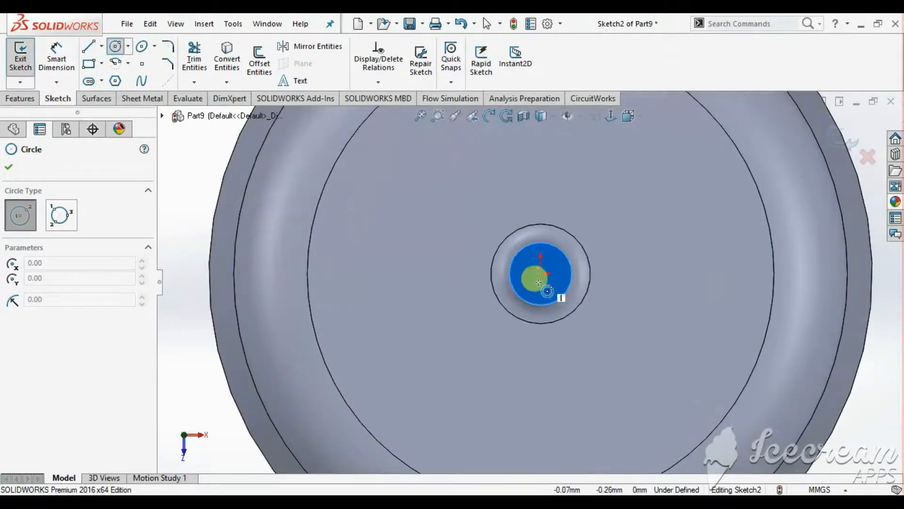
{"action": "left_click", "coordinate": [540, 273]}
{"action": "left_click", "coordinate": [538, 290]}
{"action": "key", "text": "Escape"}
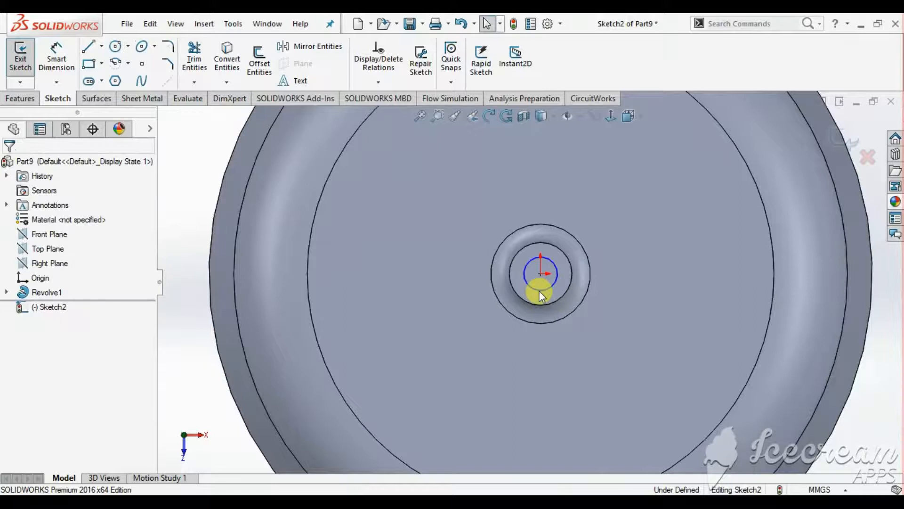
- Dimension the neck circle with a diameter of 1 mm
{"action": "right_click", "coordinate": [540, 294]}
{"action": "left_click", "coordinate": [578, 298]}
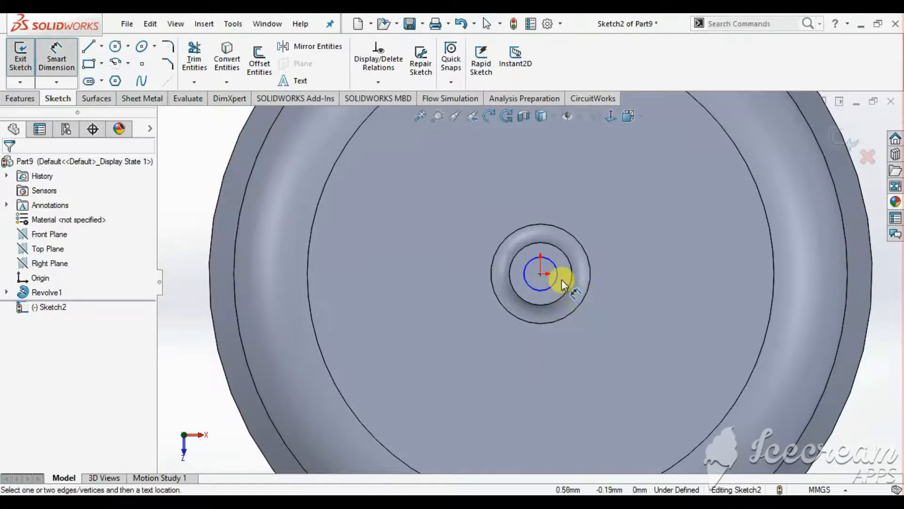
{"action": "left_click", "coordinate": [557, 274]}
{"action": "left_click", "coordinate": [606, 208]}
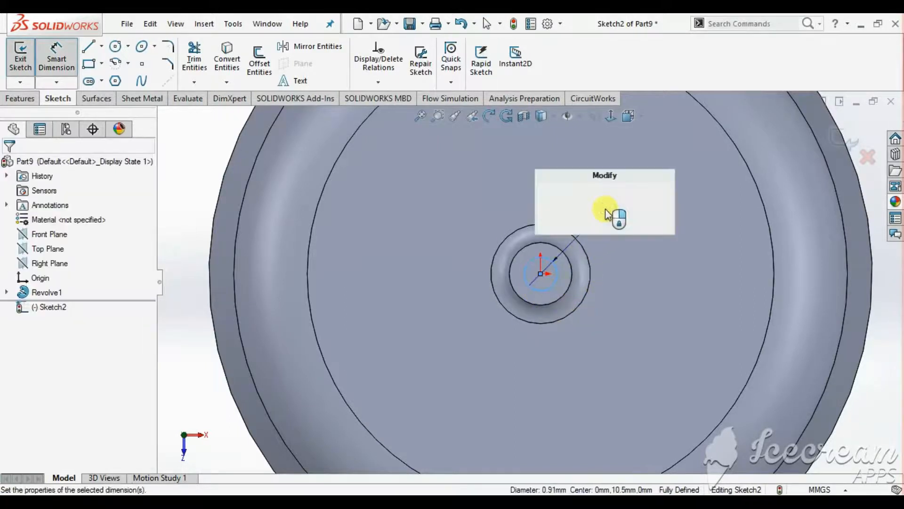
{"action": "type", "text": "1"}
{"action": "key", "text": "Return"}
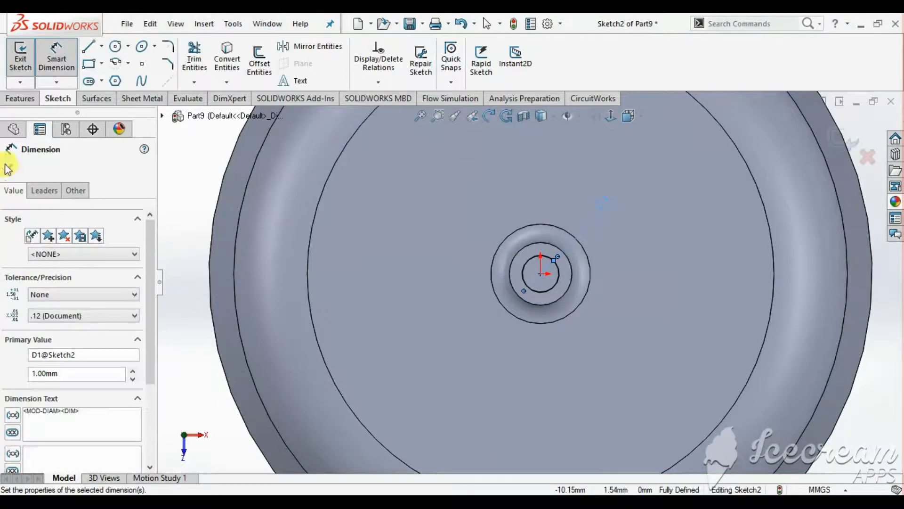
{"action": "left_click", "coordinate": [11, 157]}
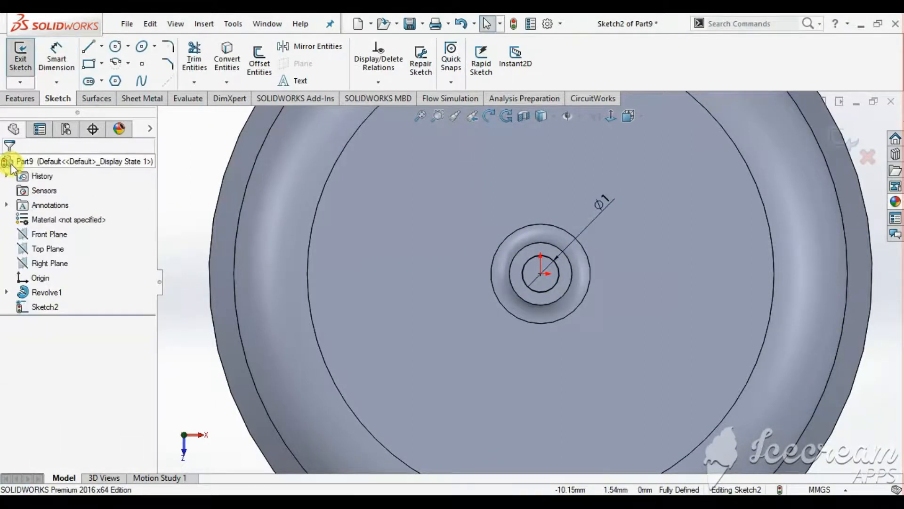
- Cut-extrude the 1 mm circle through the neck with the Up To Next end condition
{"action": "left_click", "coordinate": [21, 98]}
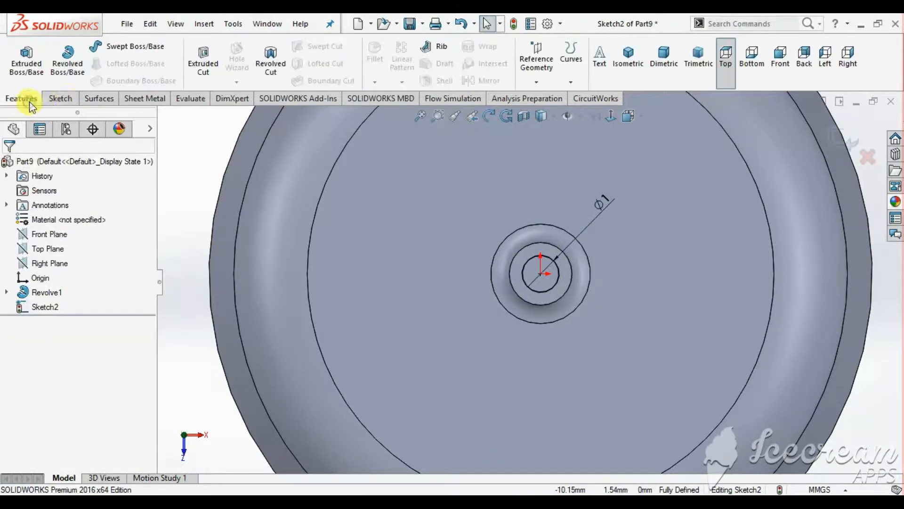
{"action": "left_click", "coordinate": [200, 68]}
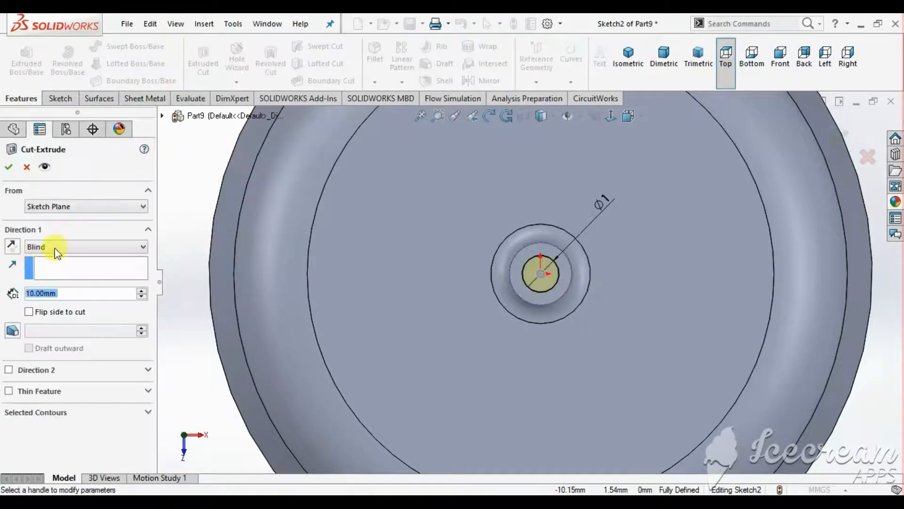
{"action": "left_click", "coordinate": [56, 246]}
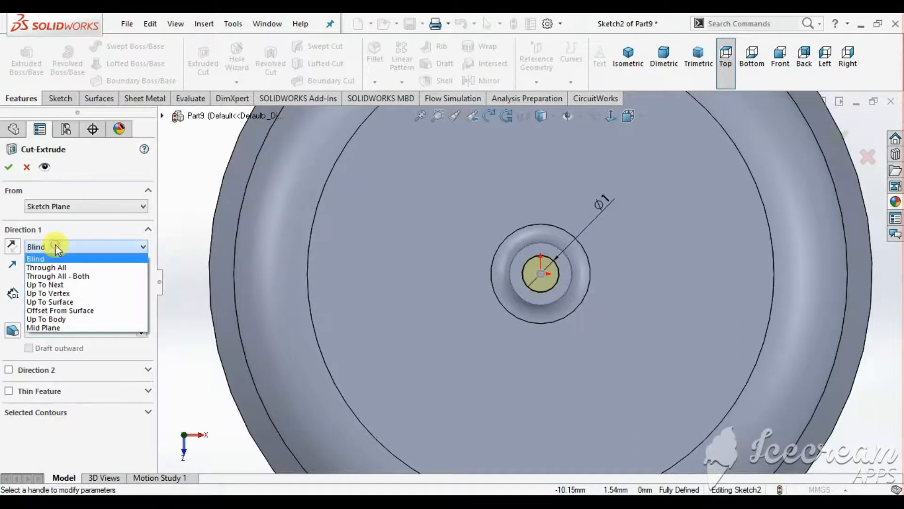
{"action": "left_click", "coordinate": [63, 285]}
{"action": "left_click", "coordinate": [8, 167]}
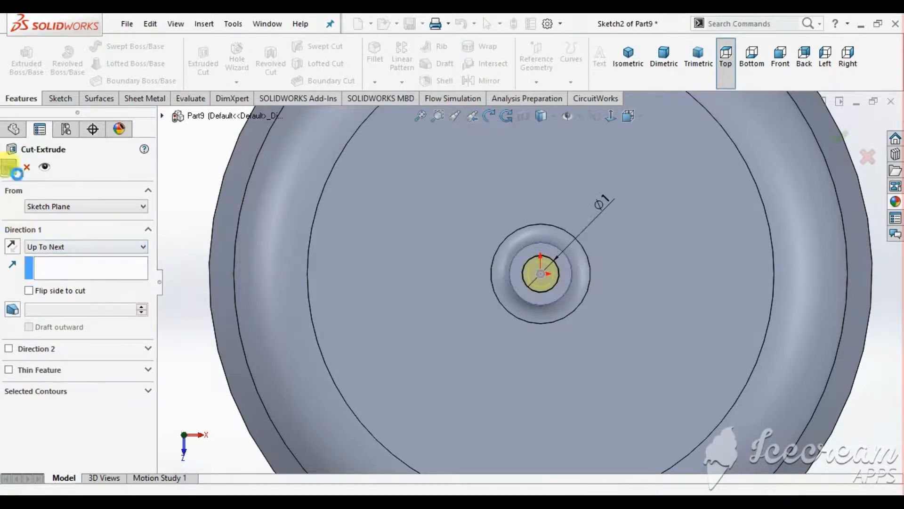
- Examine the tank's wall and neck opening in a section view on the Front Plane, and turn the section off
{"action": "left_click", "coordinate": [55, 234]}
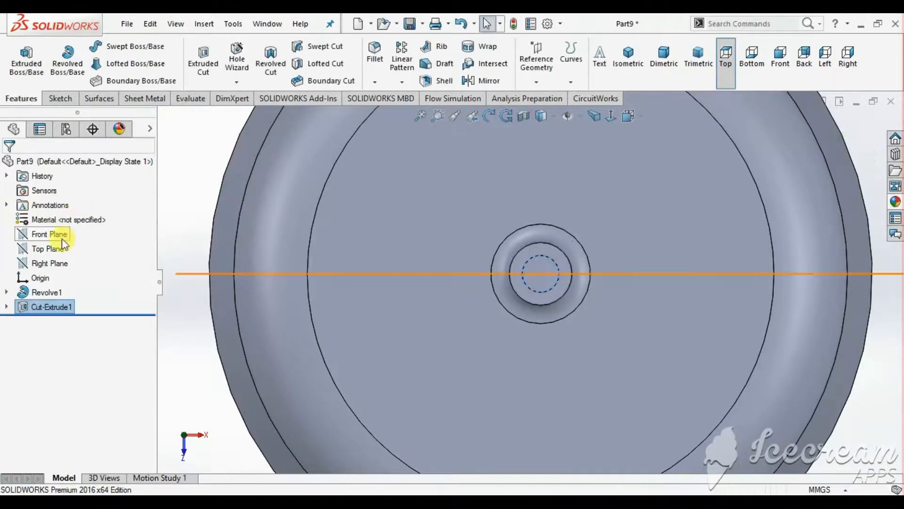
{"action": "left_click", "coordinate": [115, 222]}
{"action": "scroll", "coordinate": [488, 264], "scroll_direction": "up", "scroll_amount": 3}
{"action": "middle_click_drag", "start_coordinate": [562, 241], "coordinate": [499, 277]}
{"action": "mouse_move", "coordinate": [549, 178]}
{"action": "middle_mouse_down"}
{"action": "mouse_move", "coordinate": [559, 164]}
{"action": "mouse_move", "coordinate": [556, 174]}
{"action": "middle_mouse_up"}
{"action": "scroll", "coordinate": [549, 208], "scroll_direction": "down", "scroll_amount": 1}
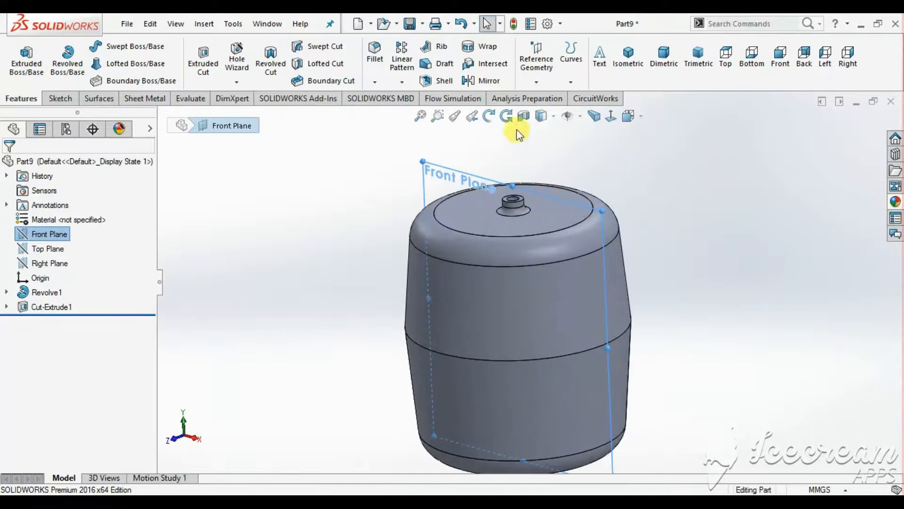
{"action": "left_click", "coordinate": [523, 116]}
{"action": "scroll", "coordinate": [527, 260], "scroll_direction": "up", "scroll_amount": 1}
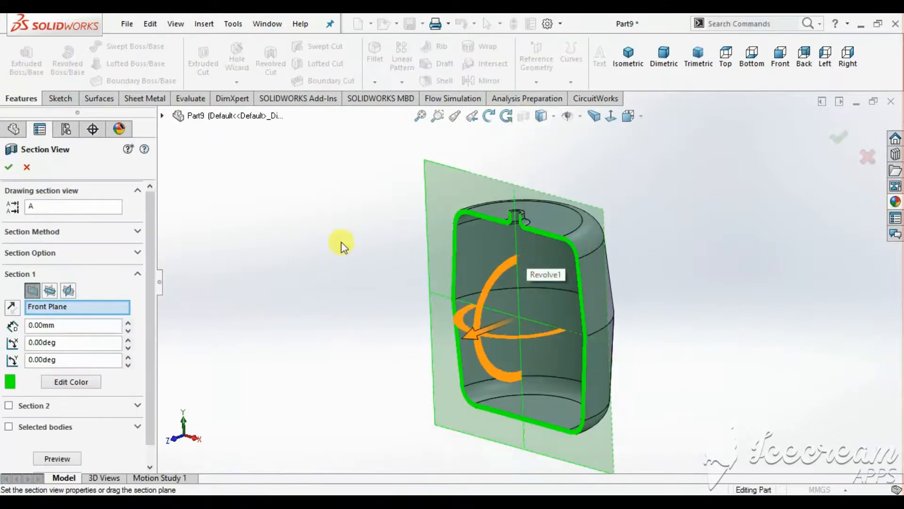
{"action": "left_click", "coordinate": [10, 168]}
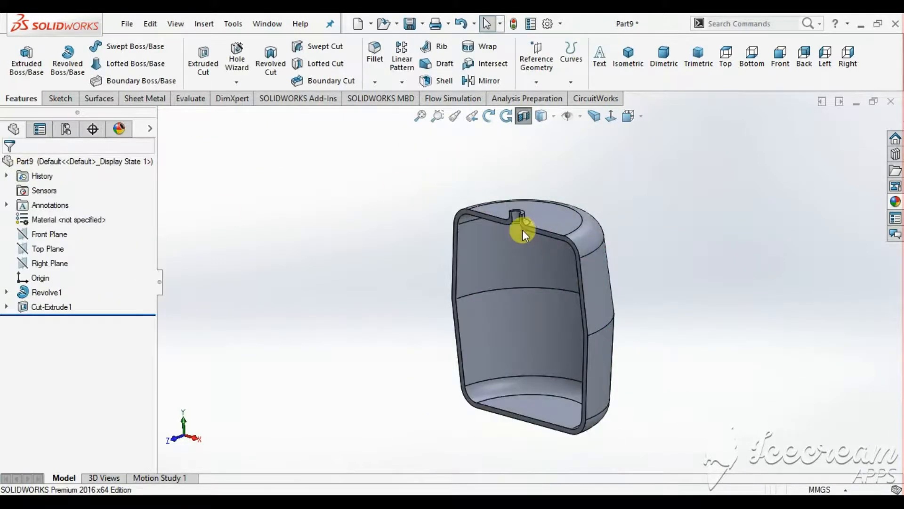
{"action": "middle_click_drag", "start_coordinate": [525, 283], "coordinate": [546, 242]}
{"action": "left_click", "coordinate": [523, 116]}
- Start a sketch on the tank's flat bottom face and draw a circle centered on the origin inside the face's edge
{"action": "middle_click_drag", "start_coordinate": [546, 330], "coordinate": [547, 380]}
{"action": "left_click", "coordinate": [548, 382]}
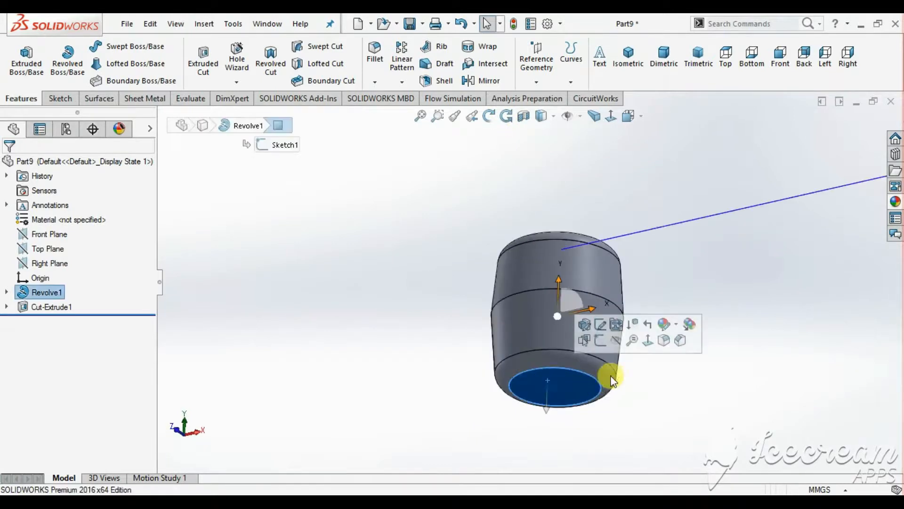
{"action": "left_click", "coordinate": [648, 339]}
{"action": "left_click", "coordinate": [56, 98]}
{"action": "left_click", "coordinate": [20, 53]}
{"action": "left_click", "coordinate": [115, 46]}
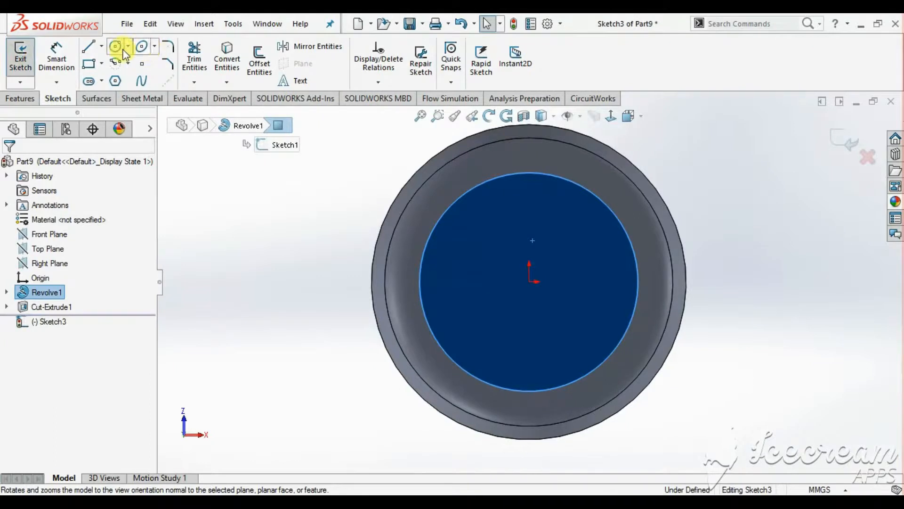
{"action": "left_click", "coordinate": [536, 287]}
{"action": "left_click", "coordinate": [535, 353]}
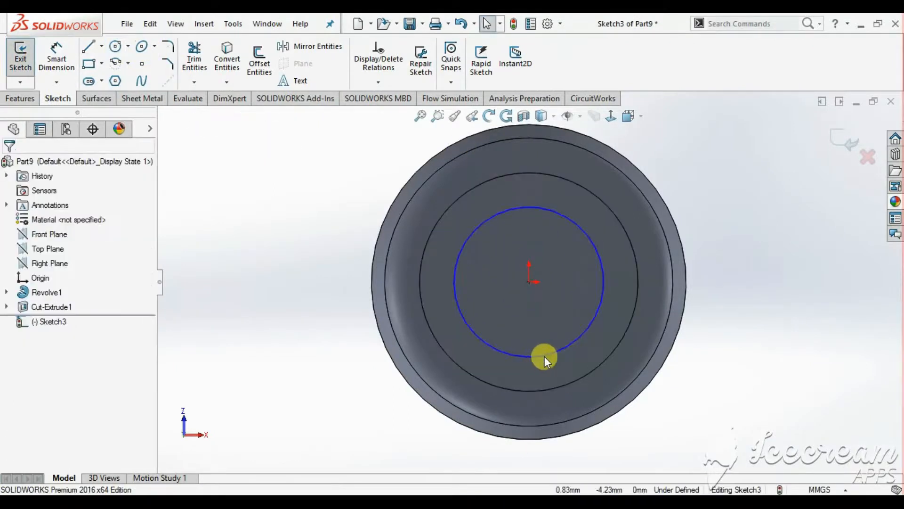
- Dimension the bottom circle with a diameter of 8.99 mm
{"action": "key", "text": "s"}
{"action": "left_click", "coordinate": [581, 369]}
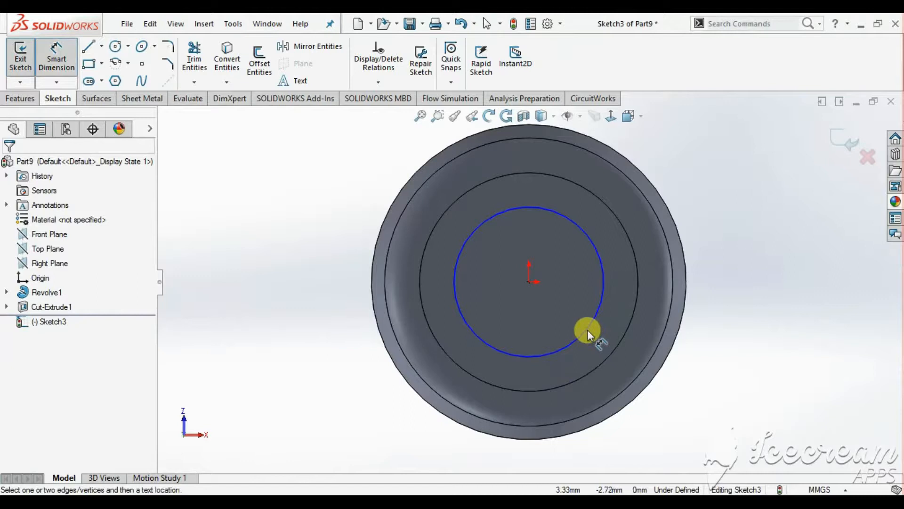
{"action": "left_click", "coordinate": [587, 330]}
{"action": "left_click", "coordinate": [694, 202]}
{"action": "type", "text": "8.99"}
{"action": "key", "text": "Return"}
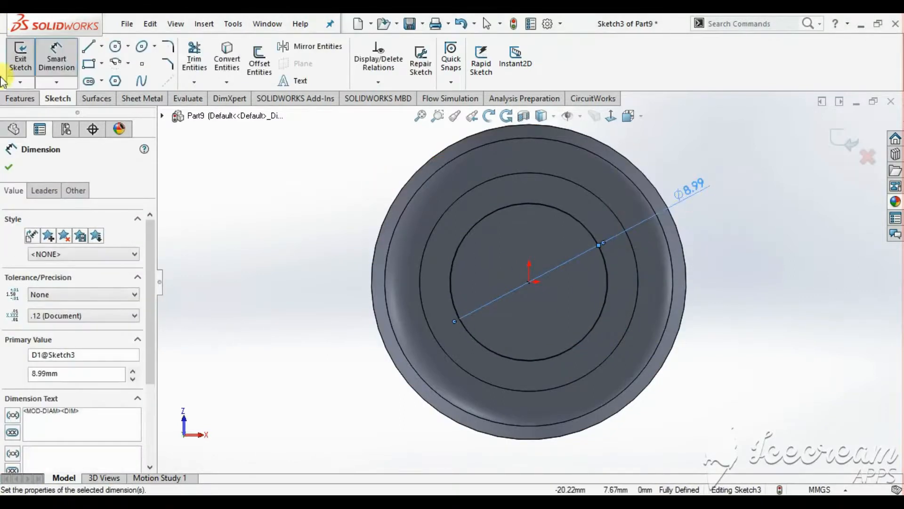
{"action": "left_click", "coordinate": [7, 161]}
- Extrude the bottom circle as a blind boss 1 mm deep, merged with the tank
{"action": "left_click", "coordinate": [20, 98]}
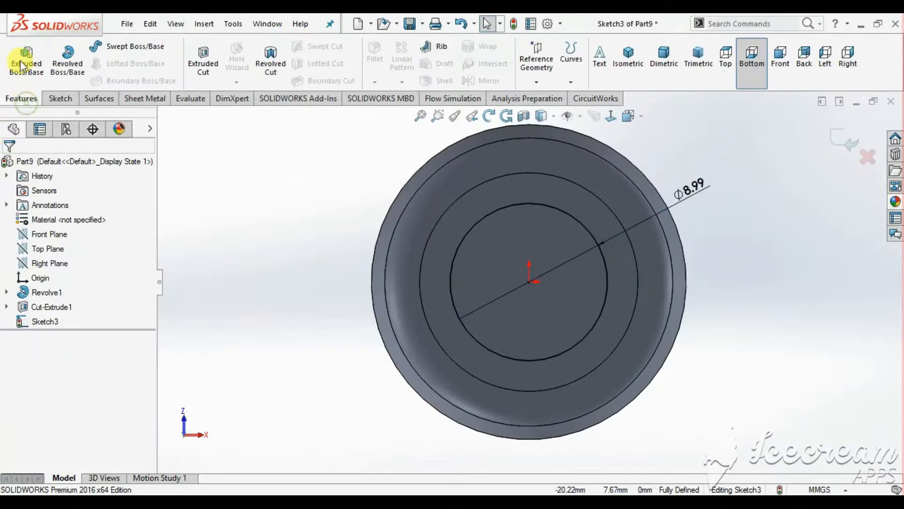
{"action": "left_click", "coordinate": [19, 60]}
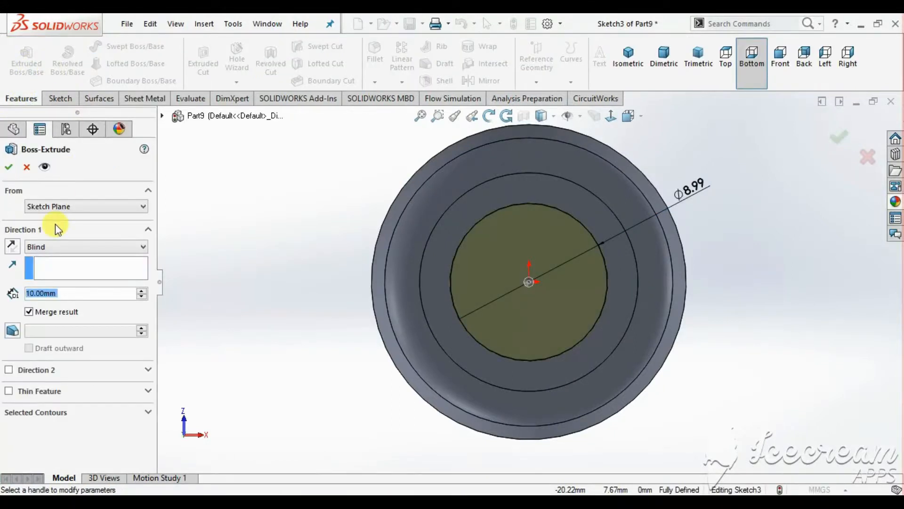
{"action": "left_click", "coordinate": [85, 292]}
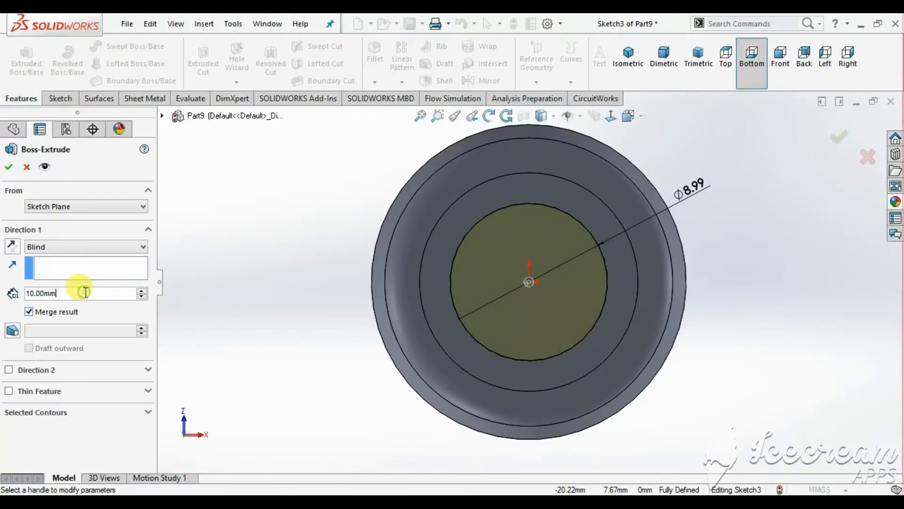
{"action": "type", "text": "1"}
{"action": "key", "text": "Return"}
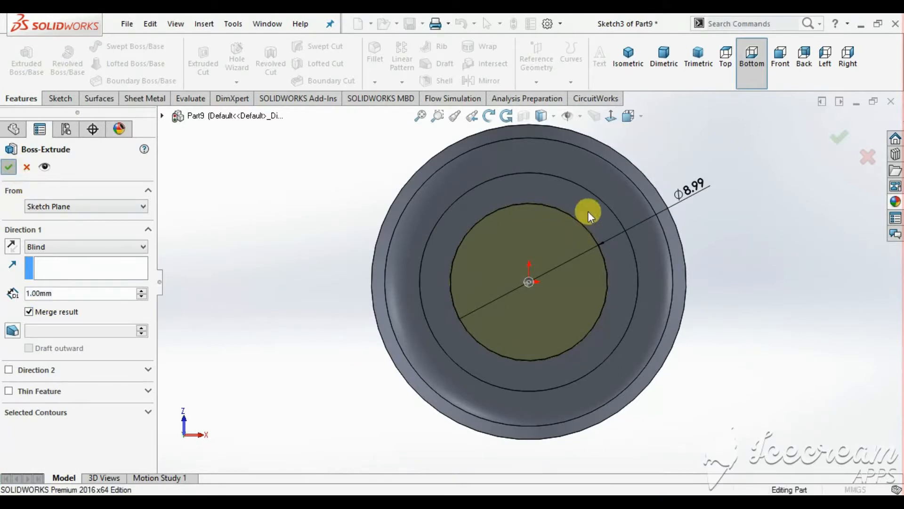
{"action": "key", "text": "Return"}
- Orient the finished tank to the isometric view
{"action": "middle_click_drag", "start_coordinate": [592, 178], "coordinate": [553, 250]}
{"action": "key", "text": "space"}
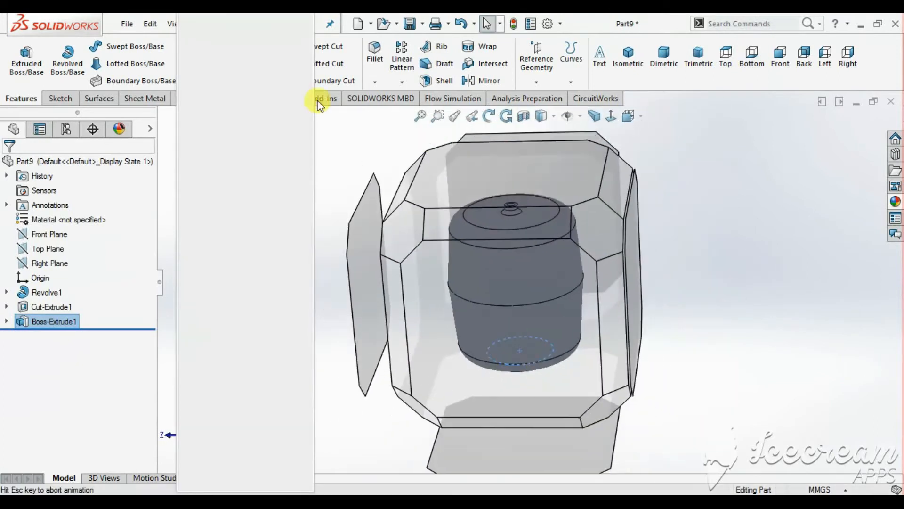
{"action": "left_click", "coordinate": [309, 23]}
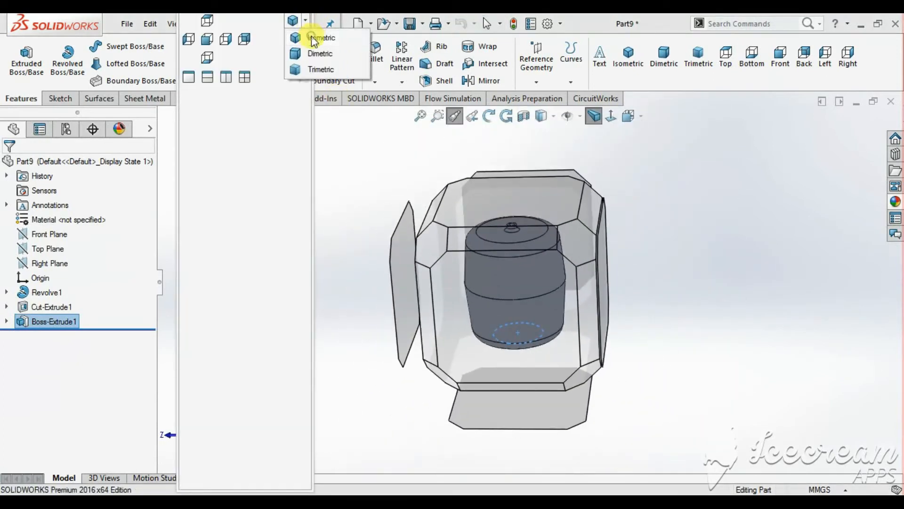